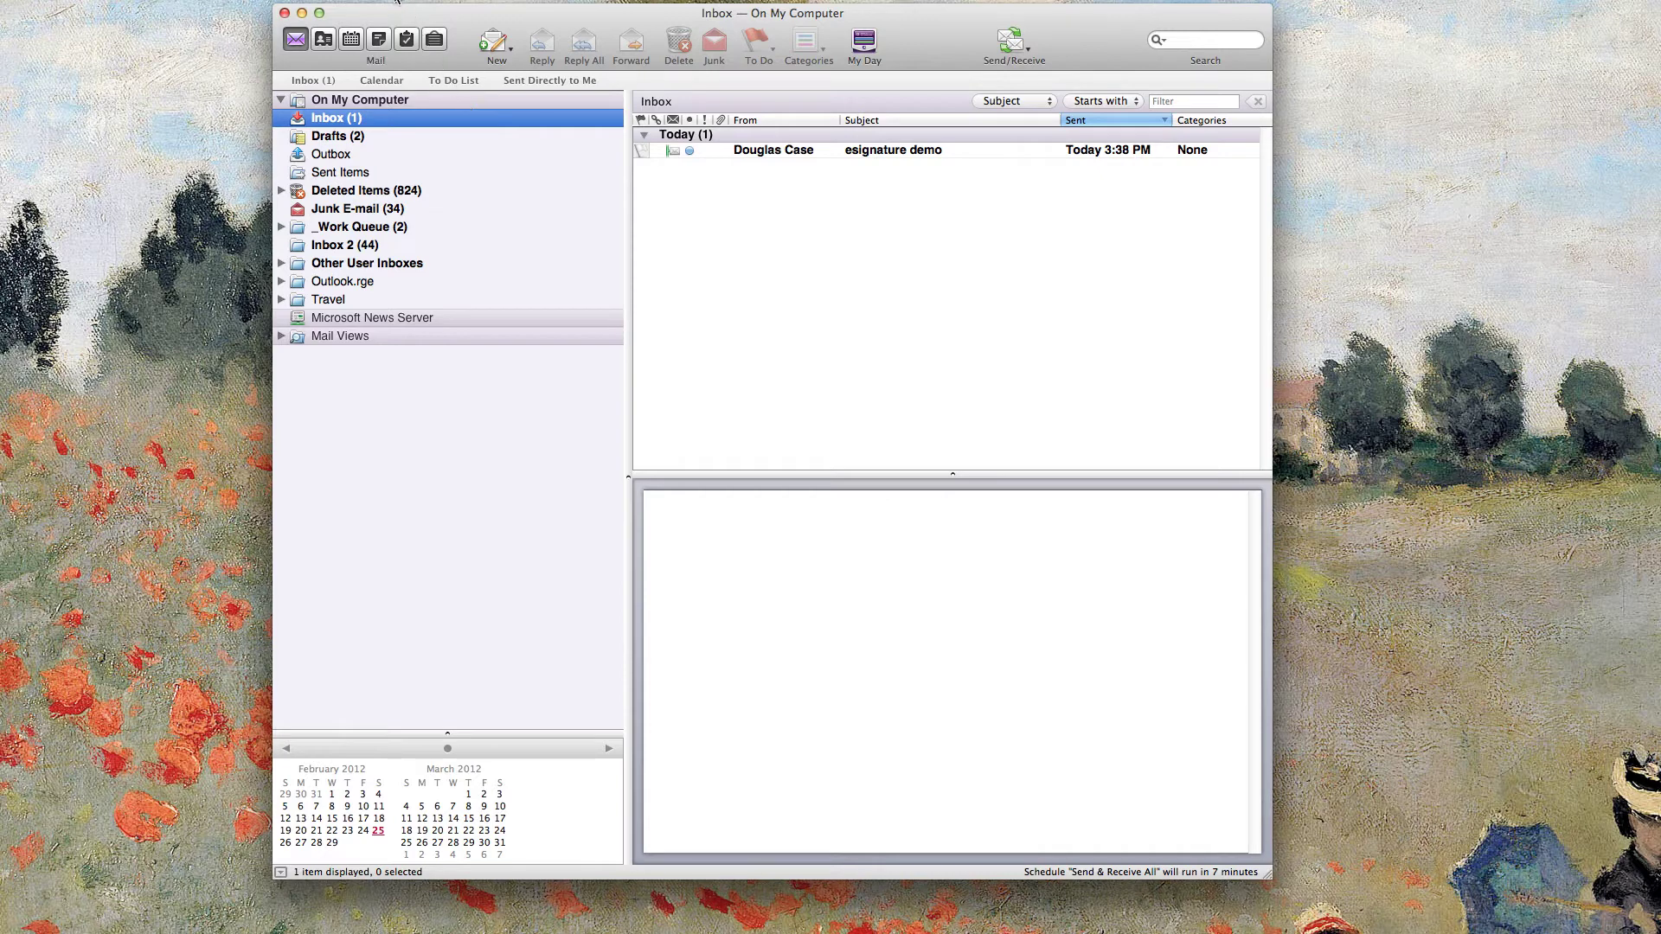
- Open the Signatures list from the Tools menu and position its window
left_click_drag(506, 19, 506, 14)
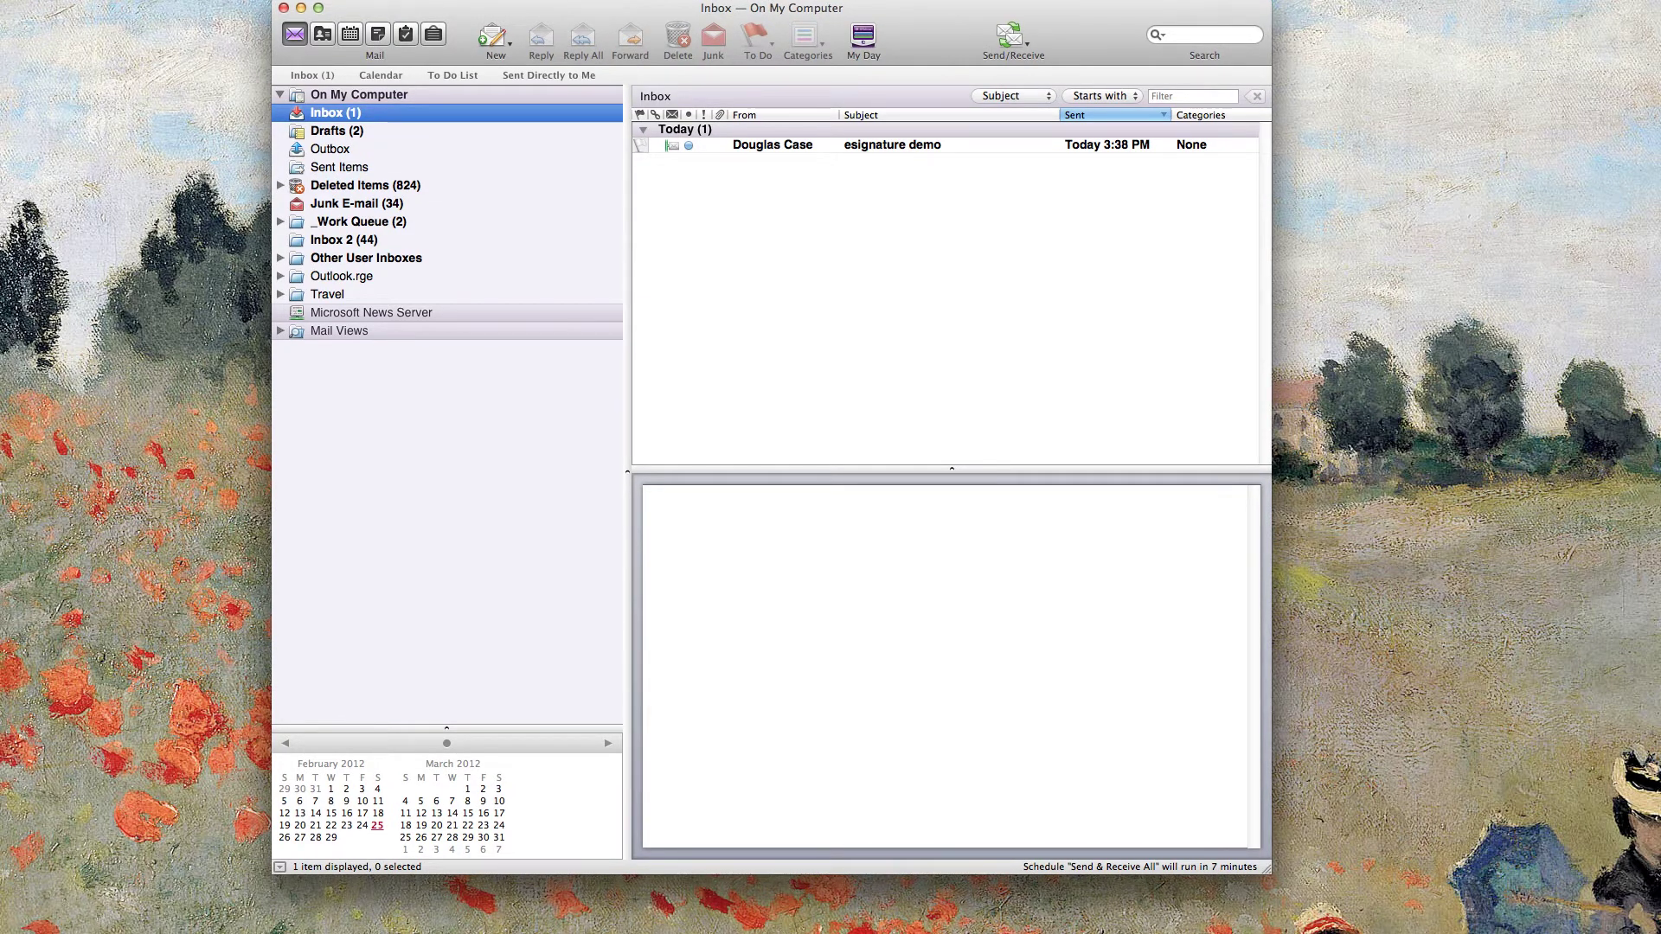
left_click(385, 0)
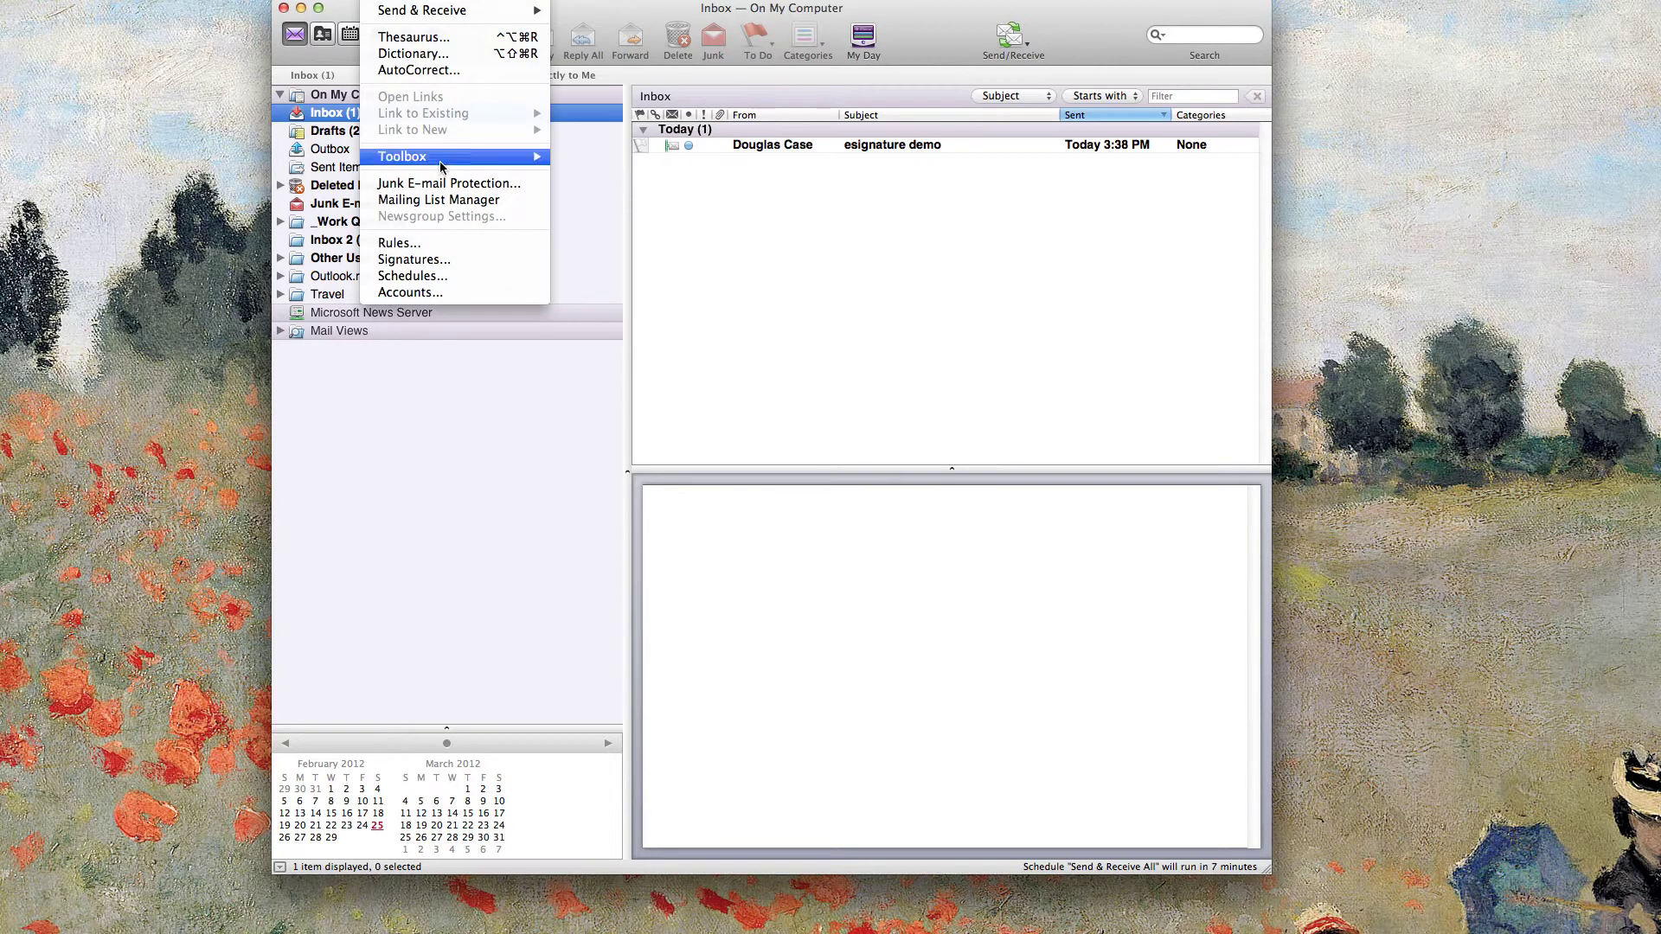
left_click(440, 263)
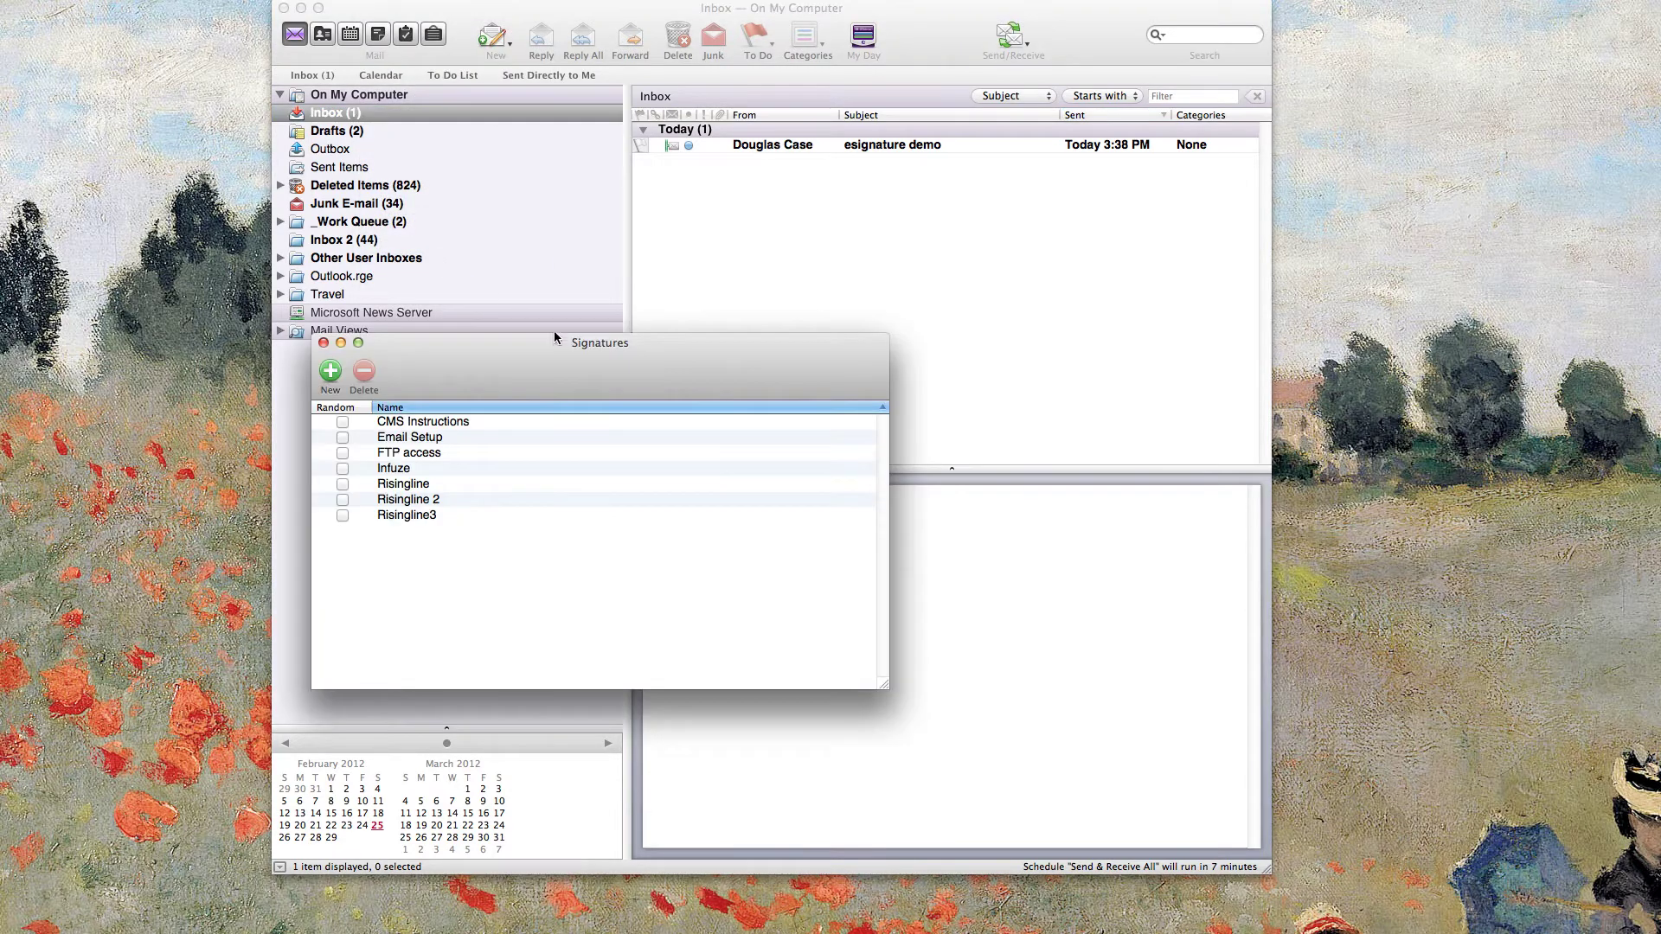
left_click_drag(572, 365, 597, 348)
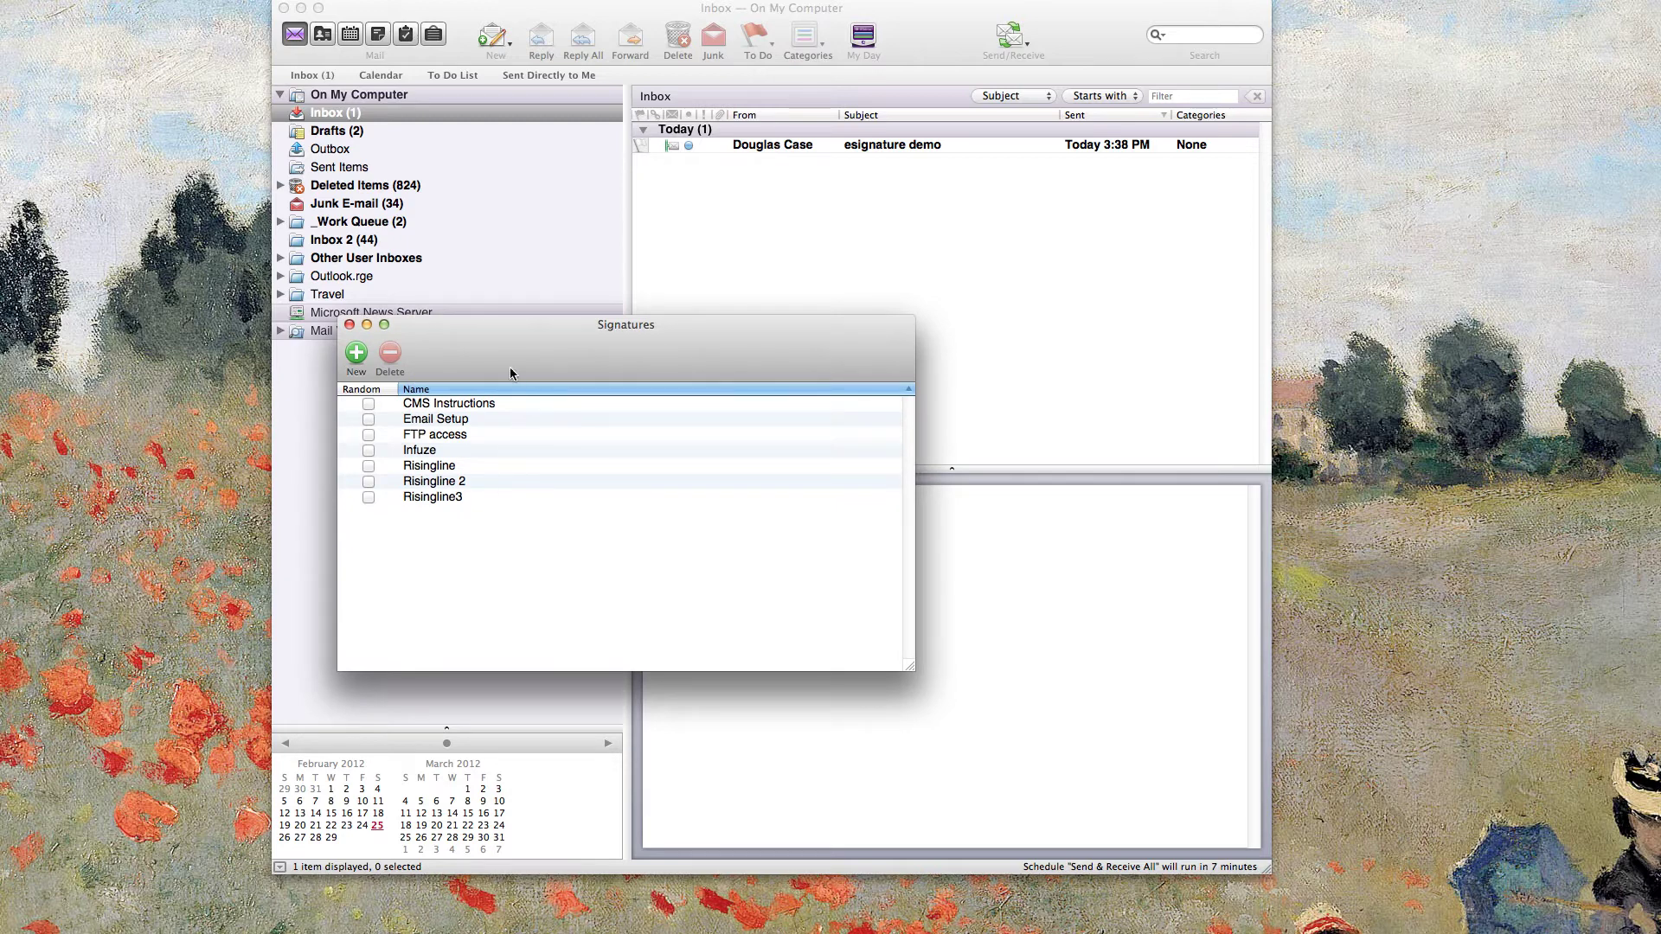
left_click_drag(510, 371, 503, 395)
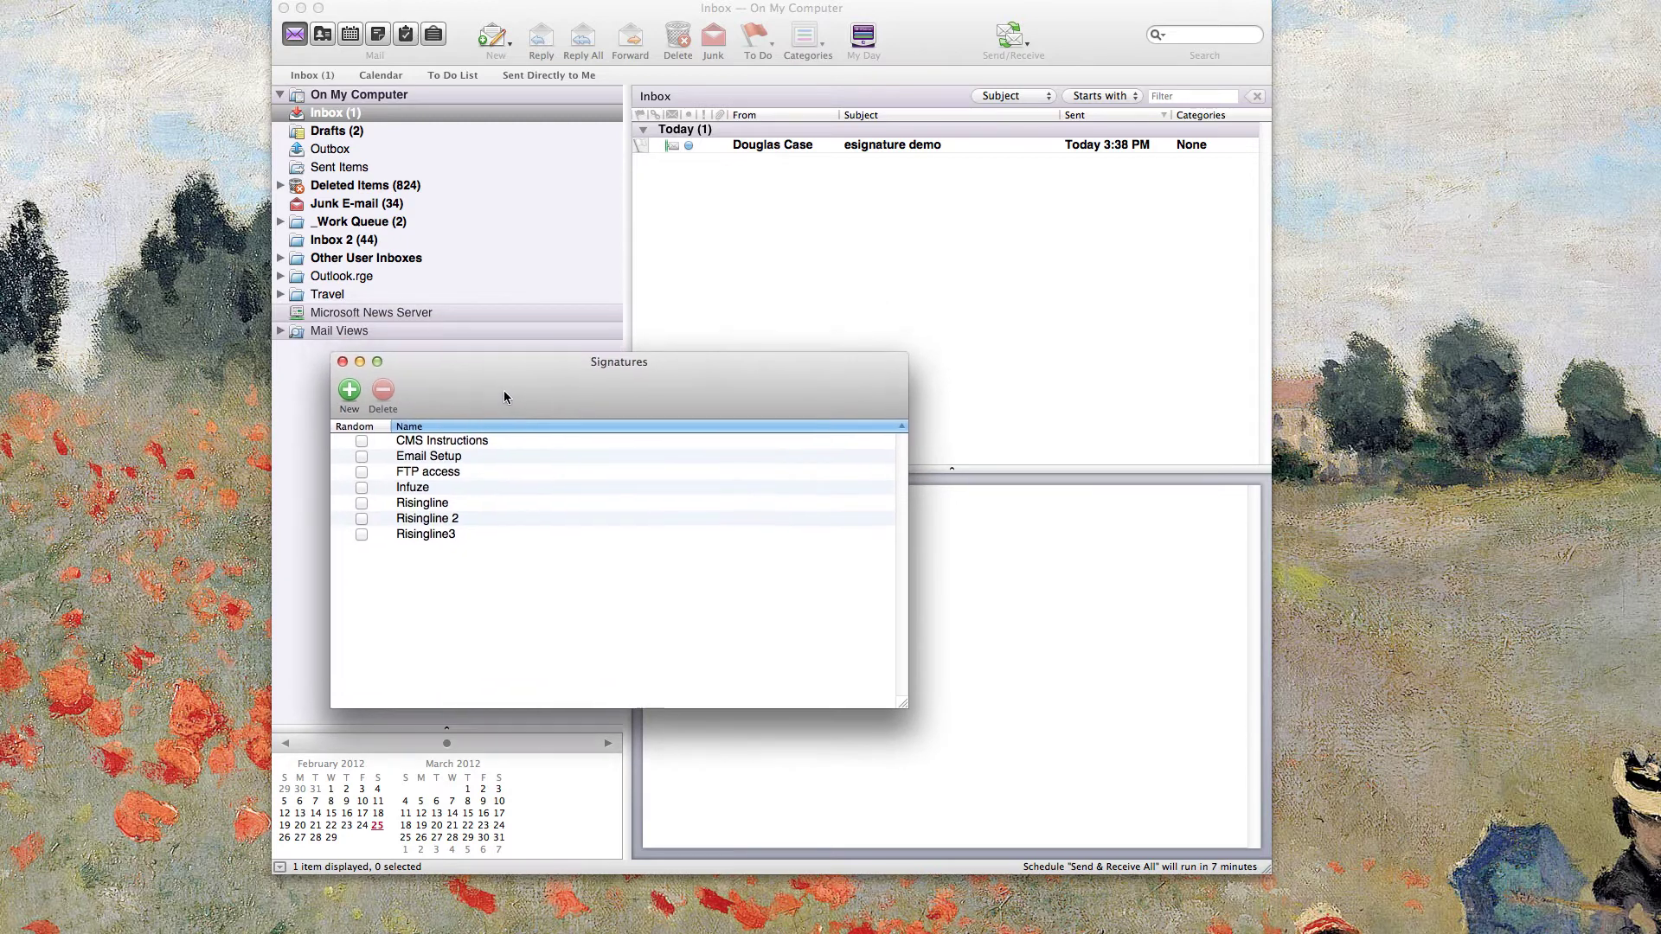
- Create a new Untitled signature, centre its editor, and select the '--' separator line
left_click(350, 394)
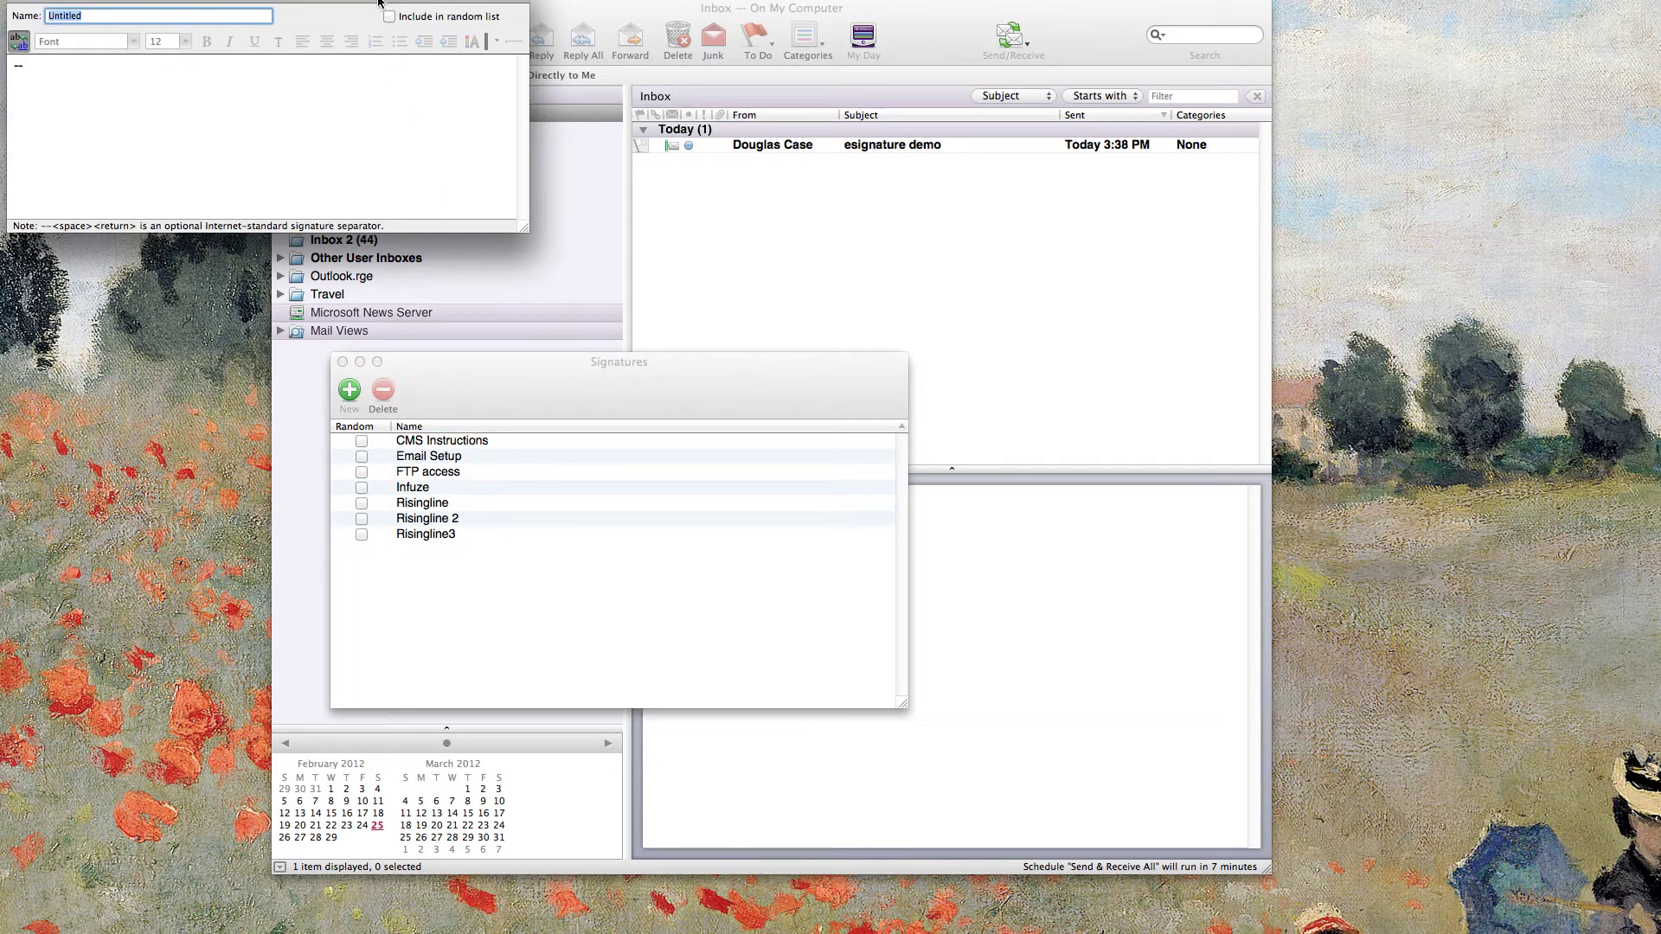
left_click_drag(363, 0, 941, 281)
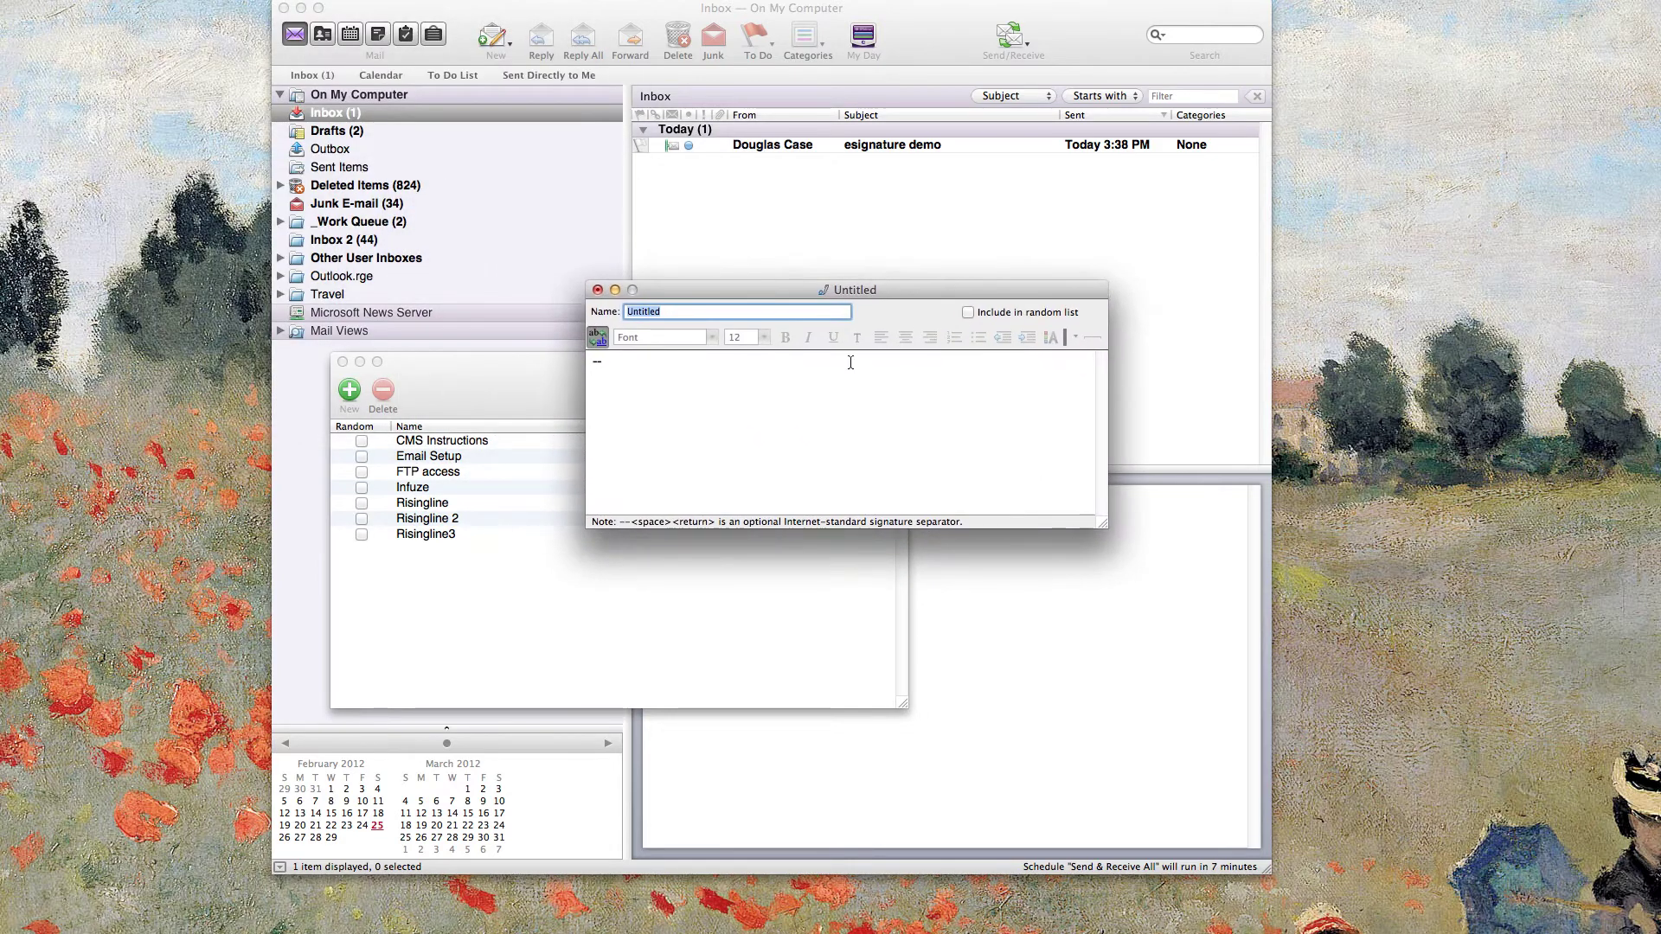
left_click(631, 363)
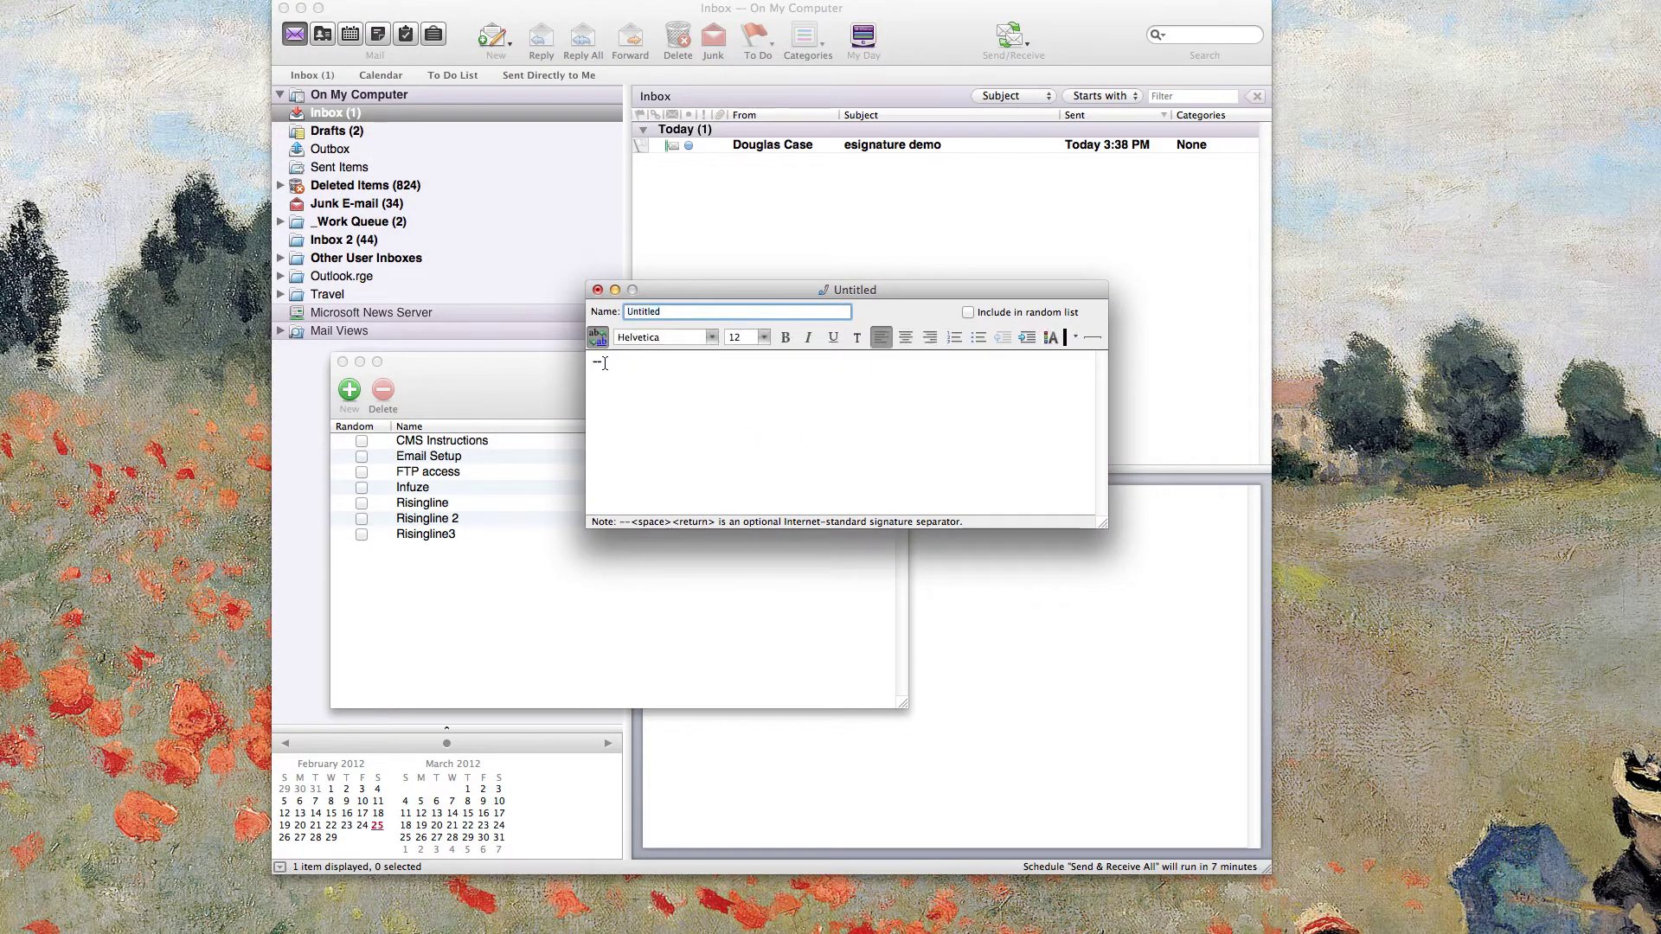
left_click_drag(608, 361, 591, 361)
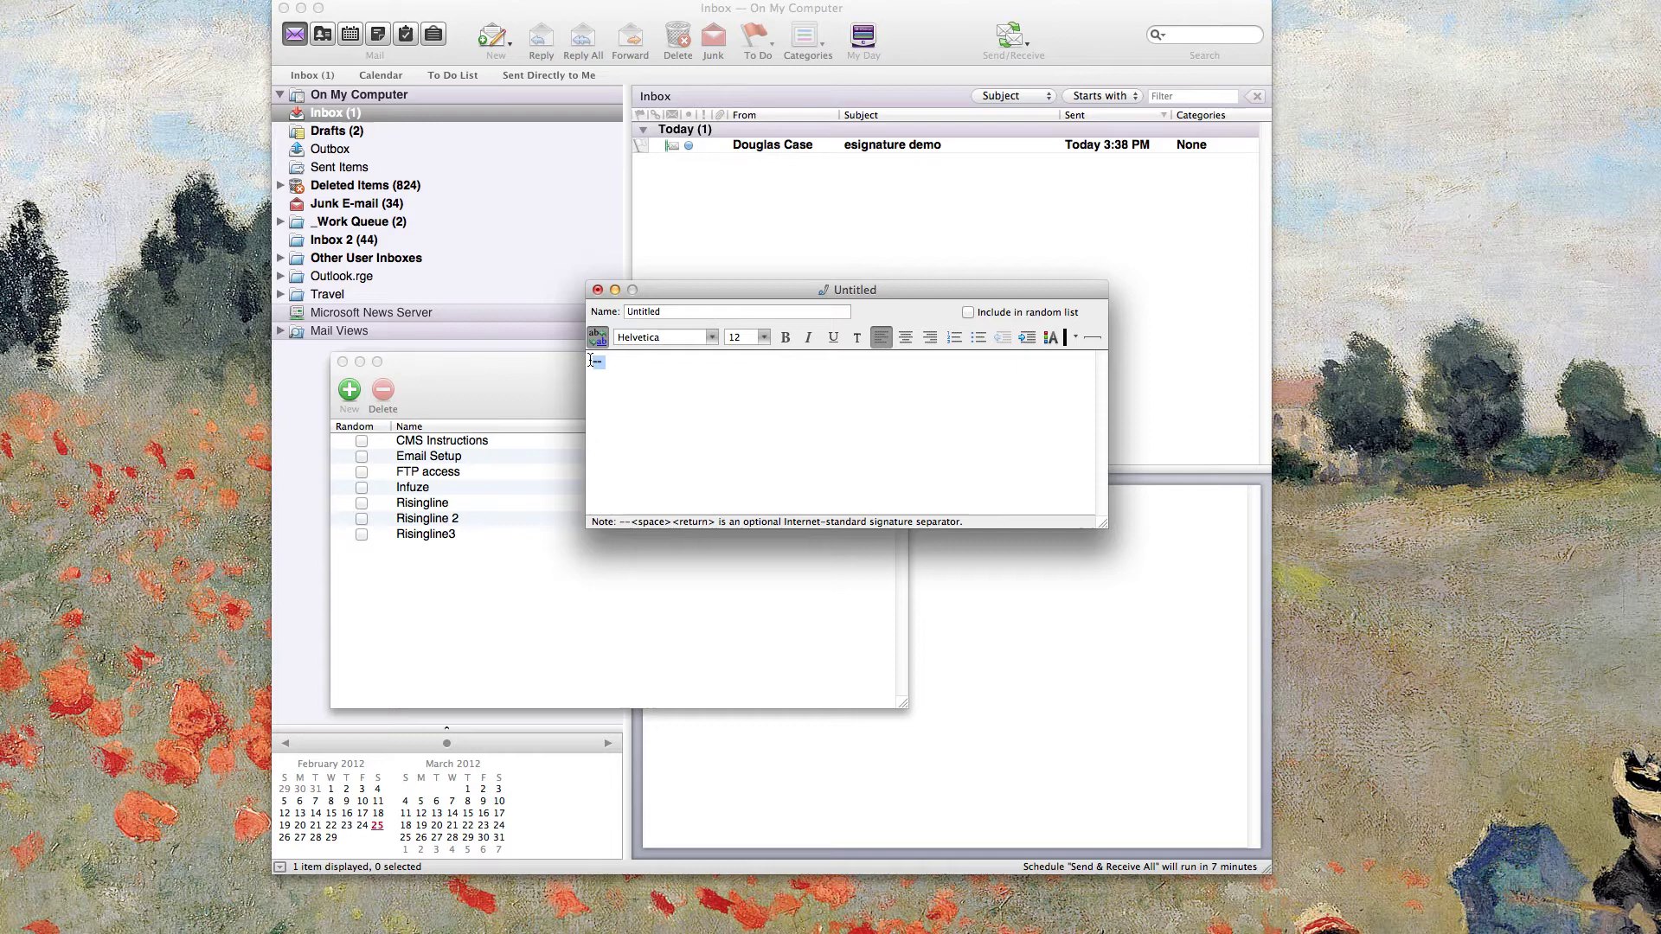
- Delete the '--' separator so the Untitled signature's body is blank
key("BackSpace")
left_click_drag(729, 290, 724, 286)
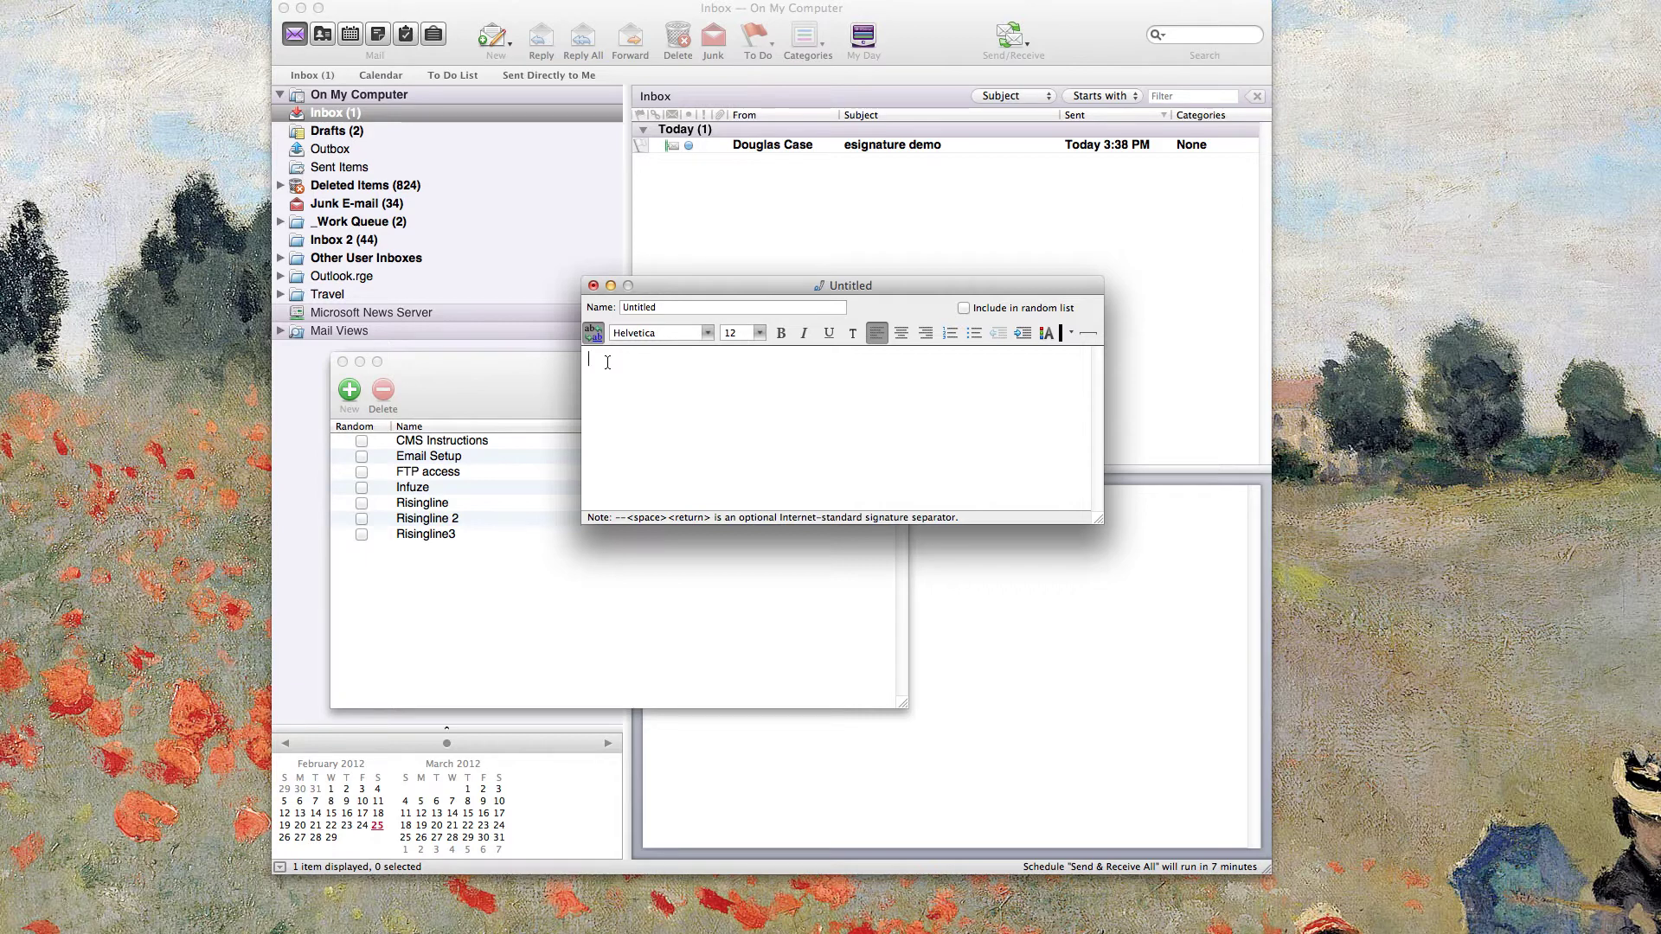
left_click_drag(710, 283, 713, 273)
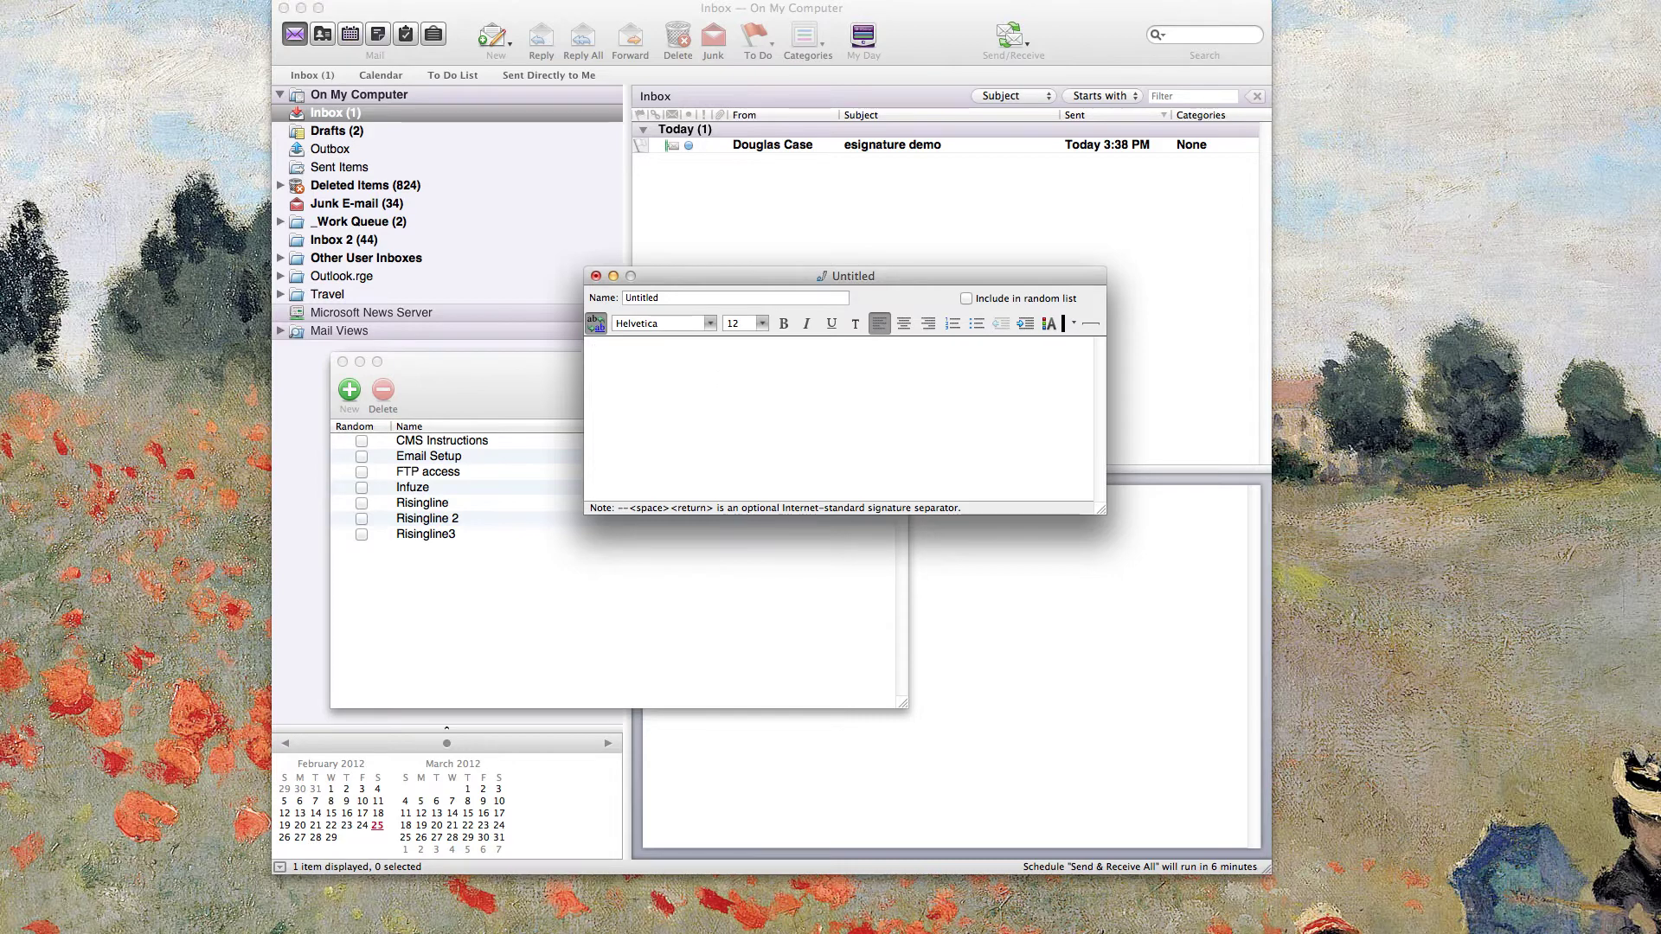
- Insert the business-card JPEG from Documents > esignature demo as a picture in the signature body
left_click(260, 1)
mouse_move(304, 82)
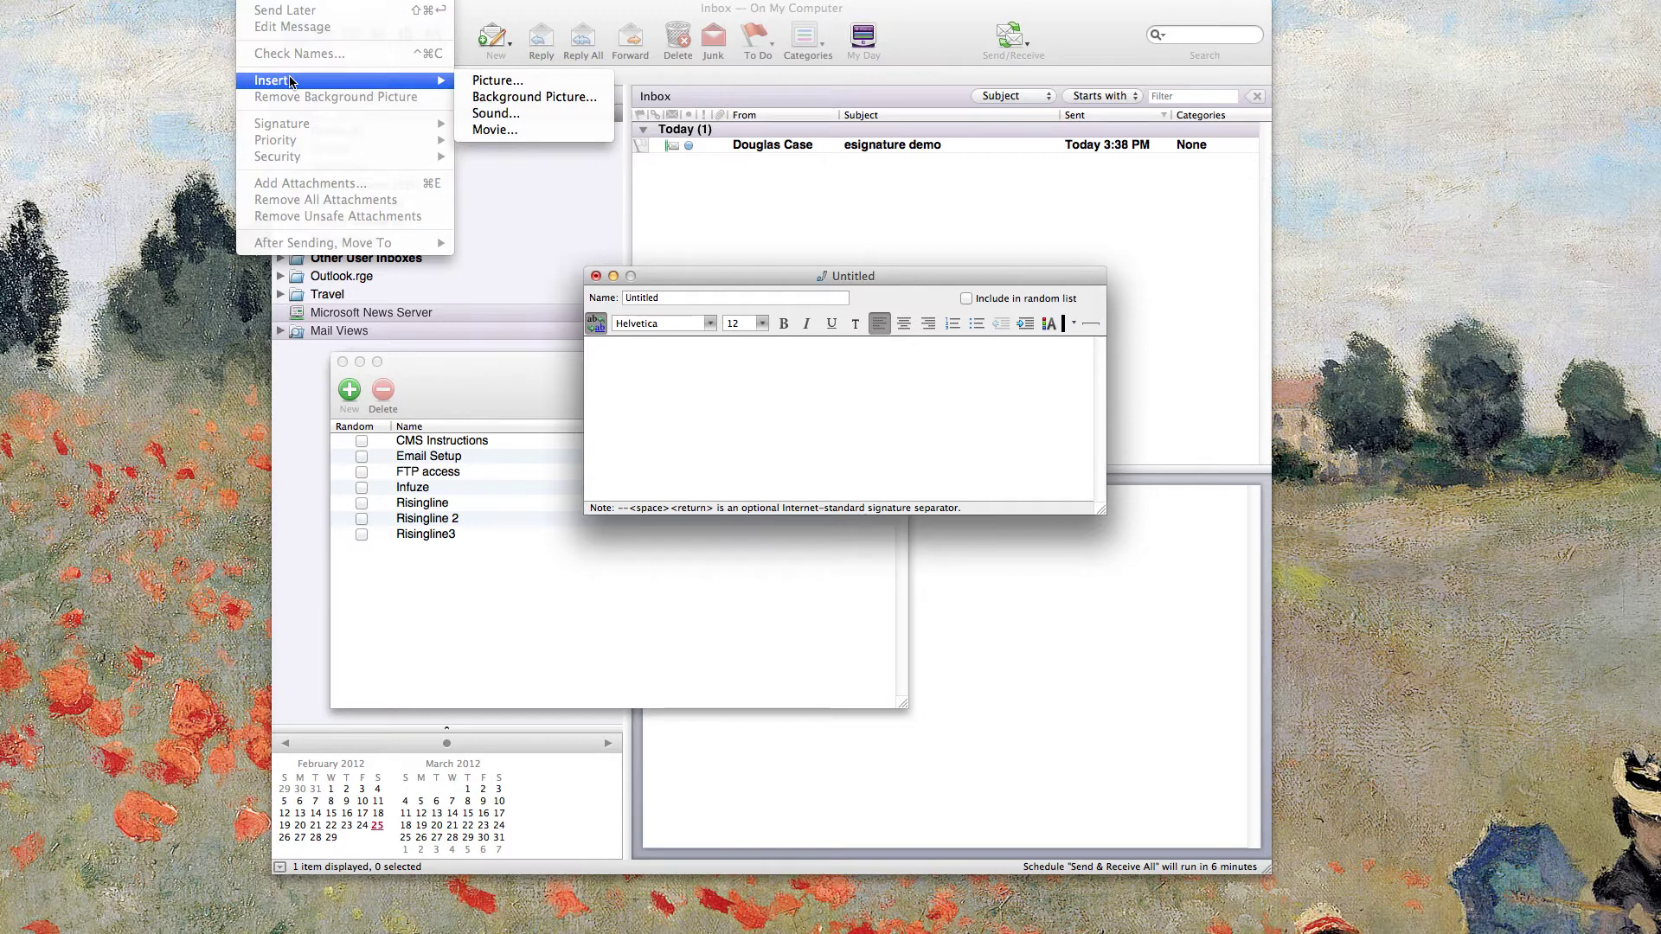
left_click(526, 83)
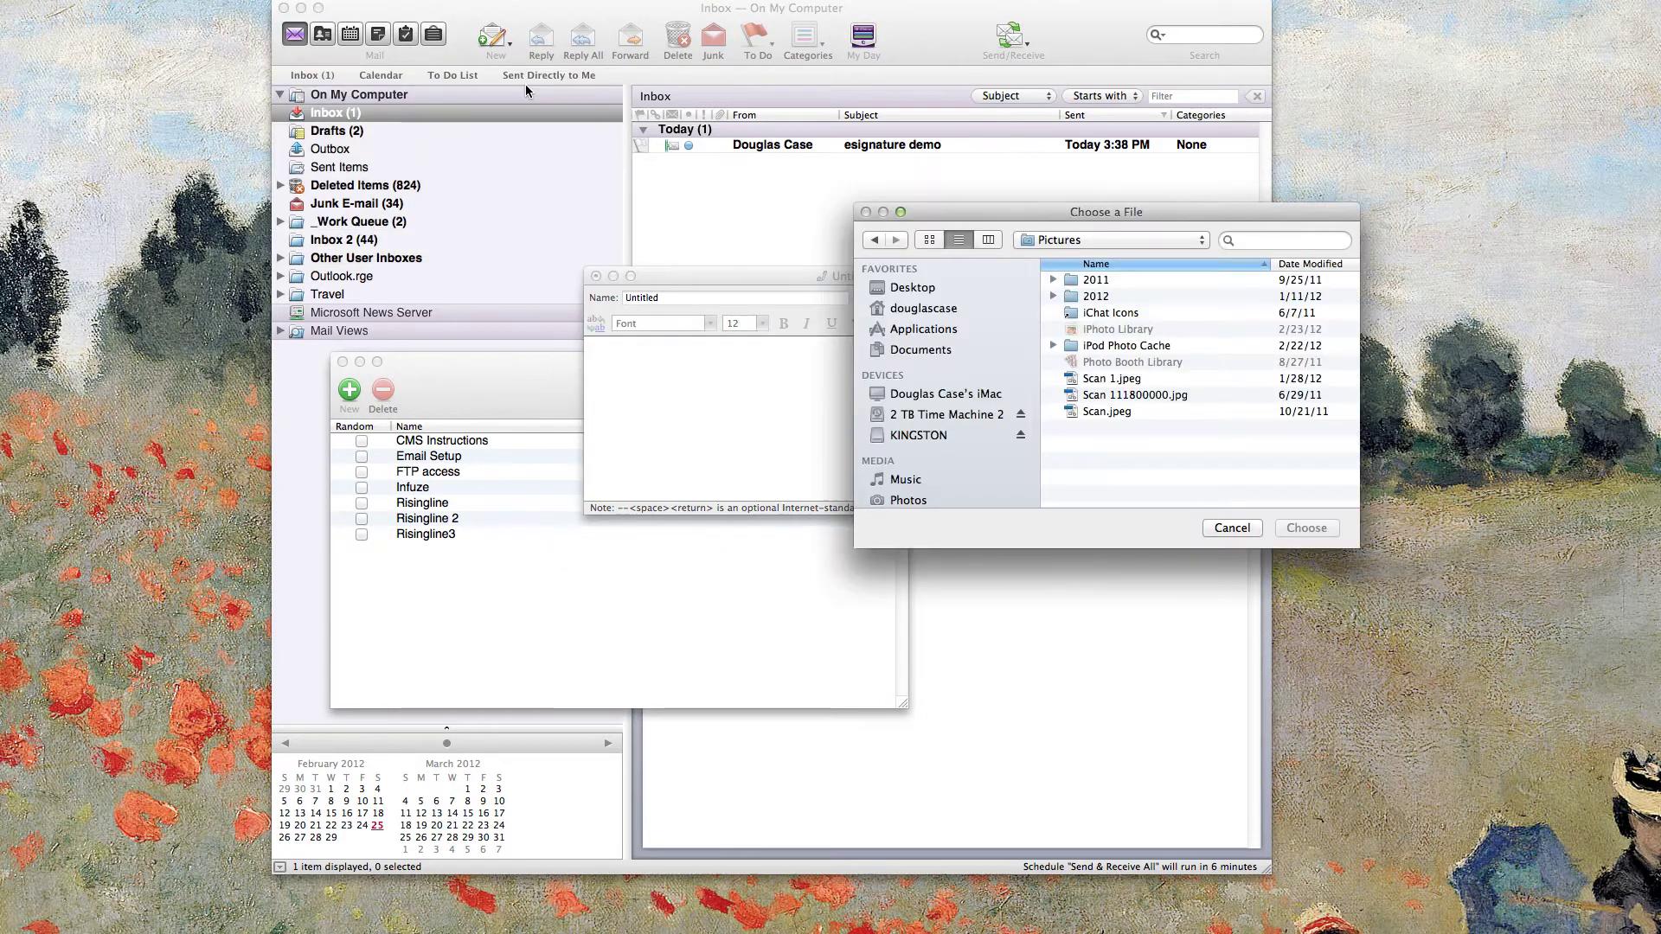
left_click(916, 353)
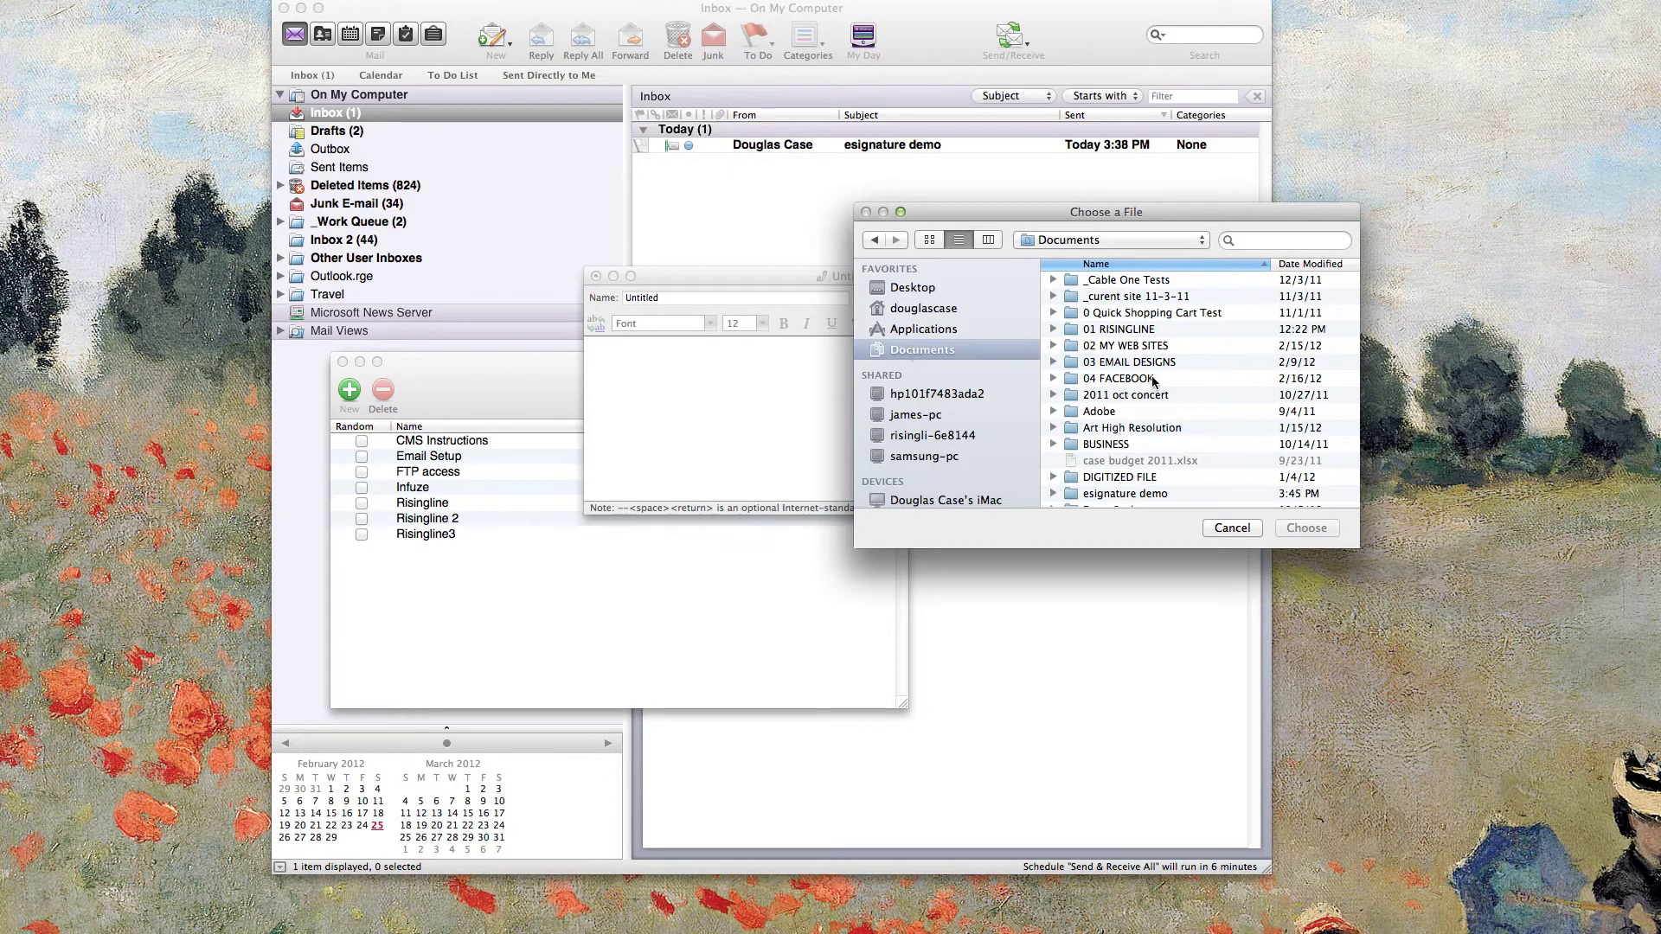
scroll(1184, 420, "down", 10)
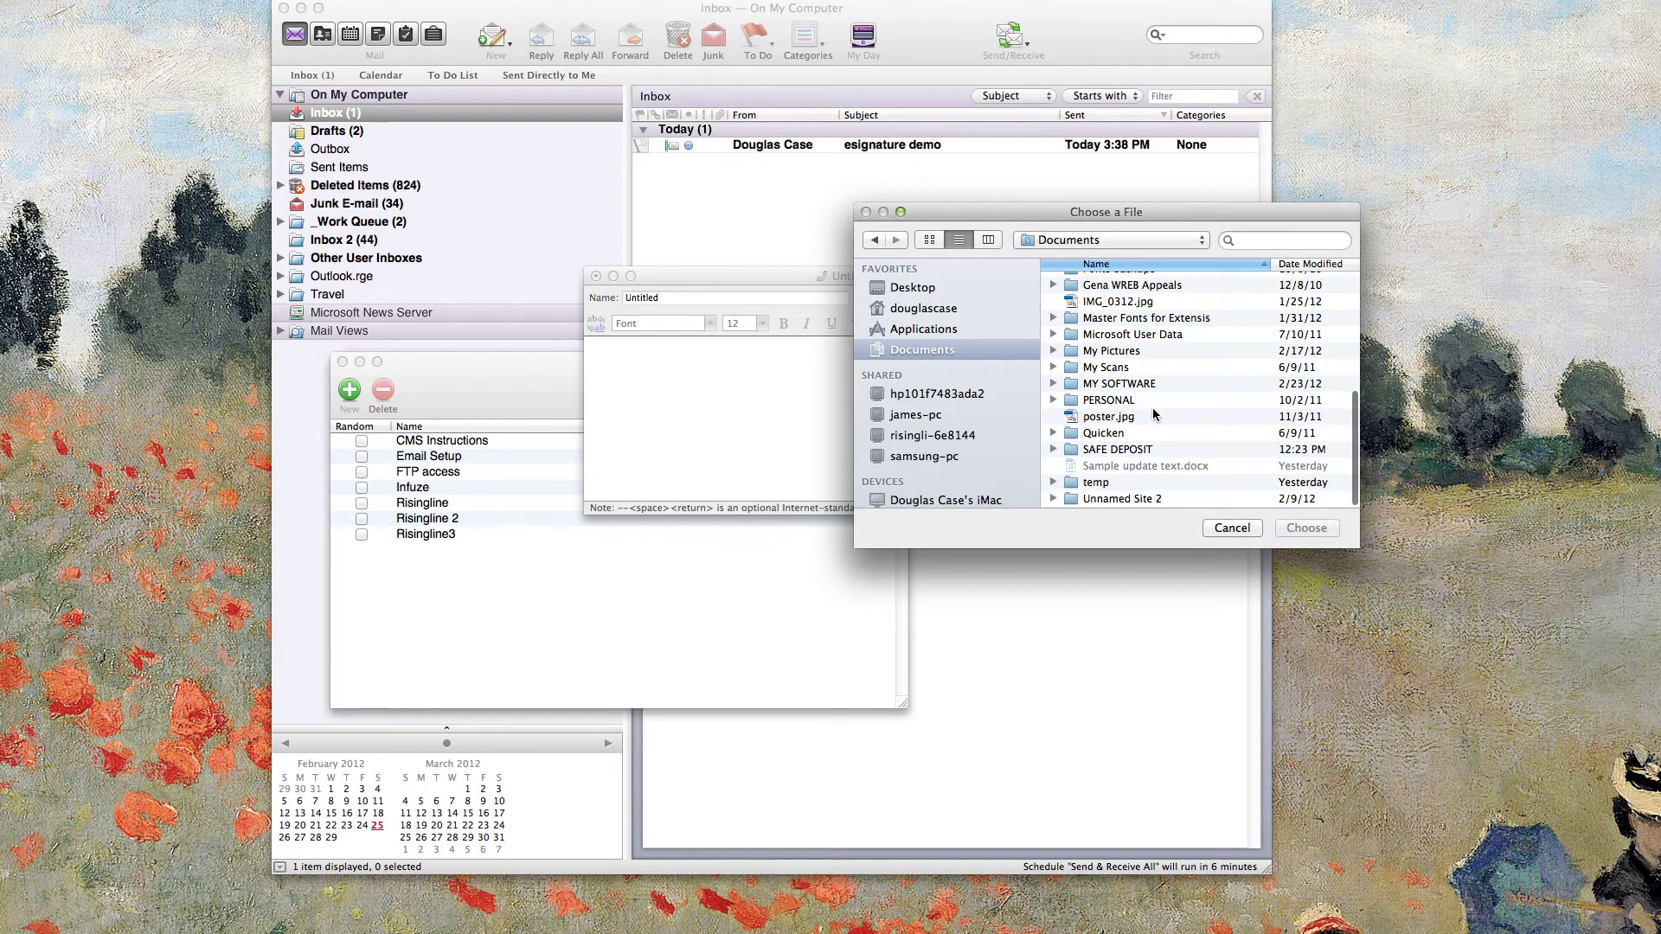
scroll(1160, 420, "up", 10)
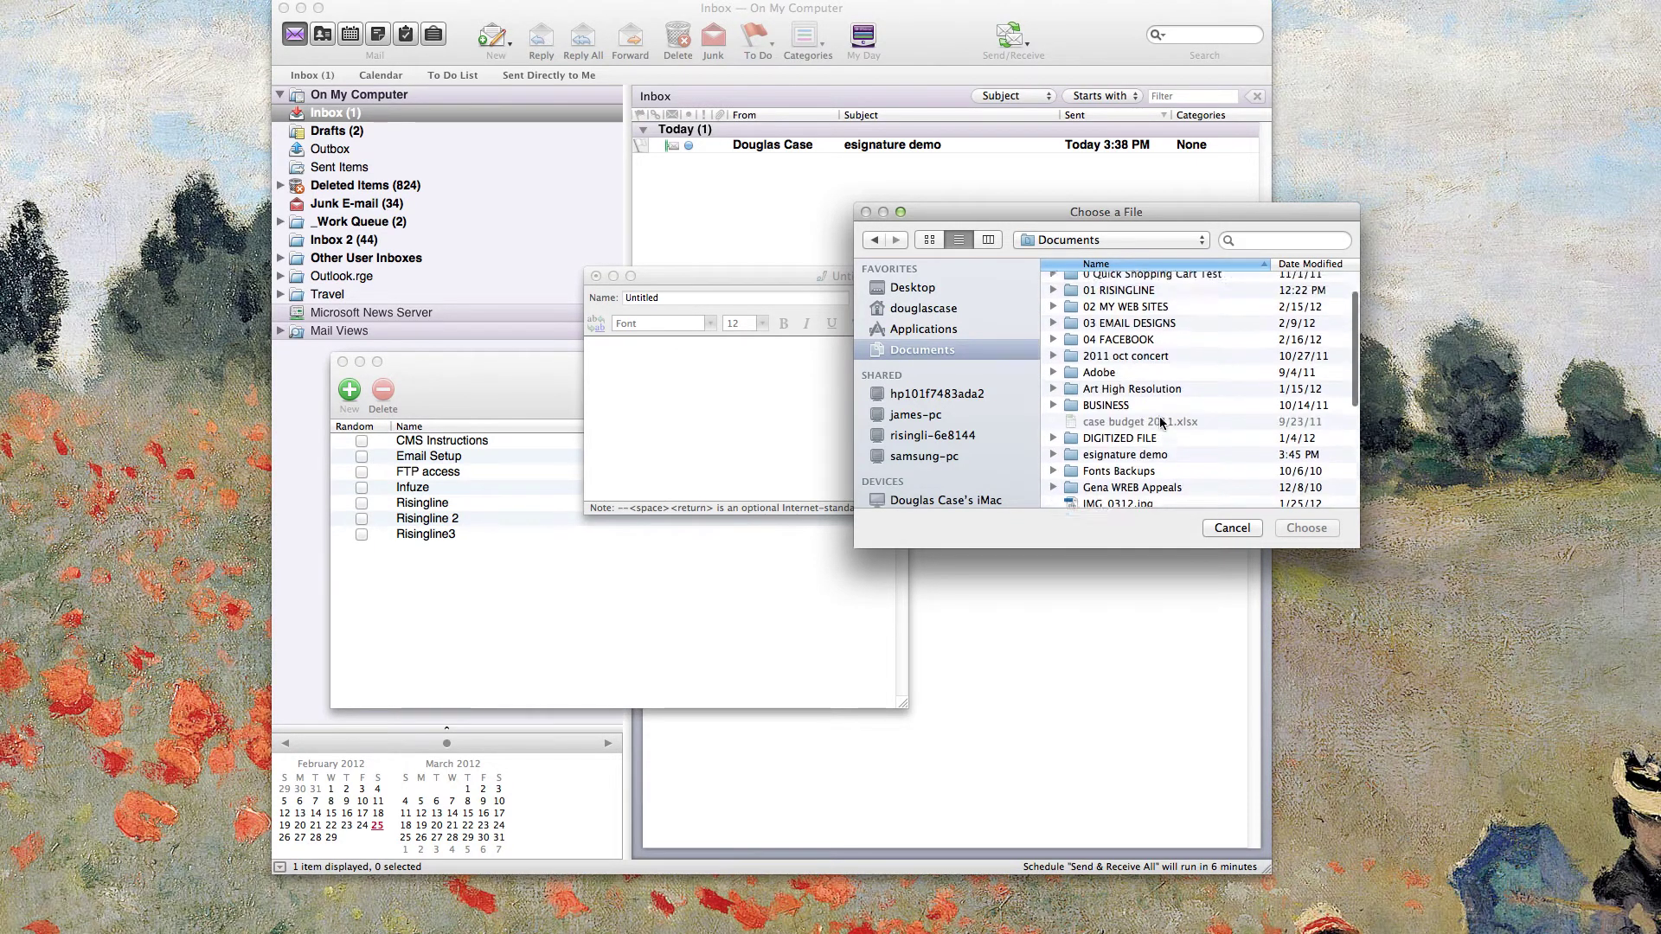
scroll(1160, 421, "down", 5)
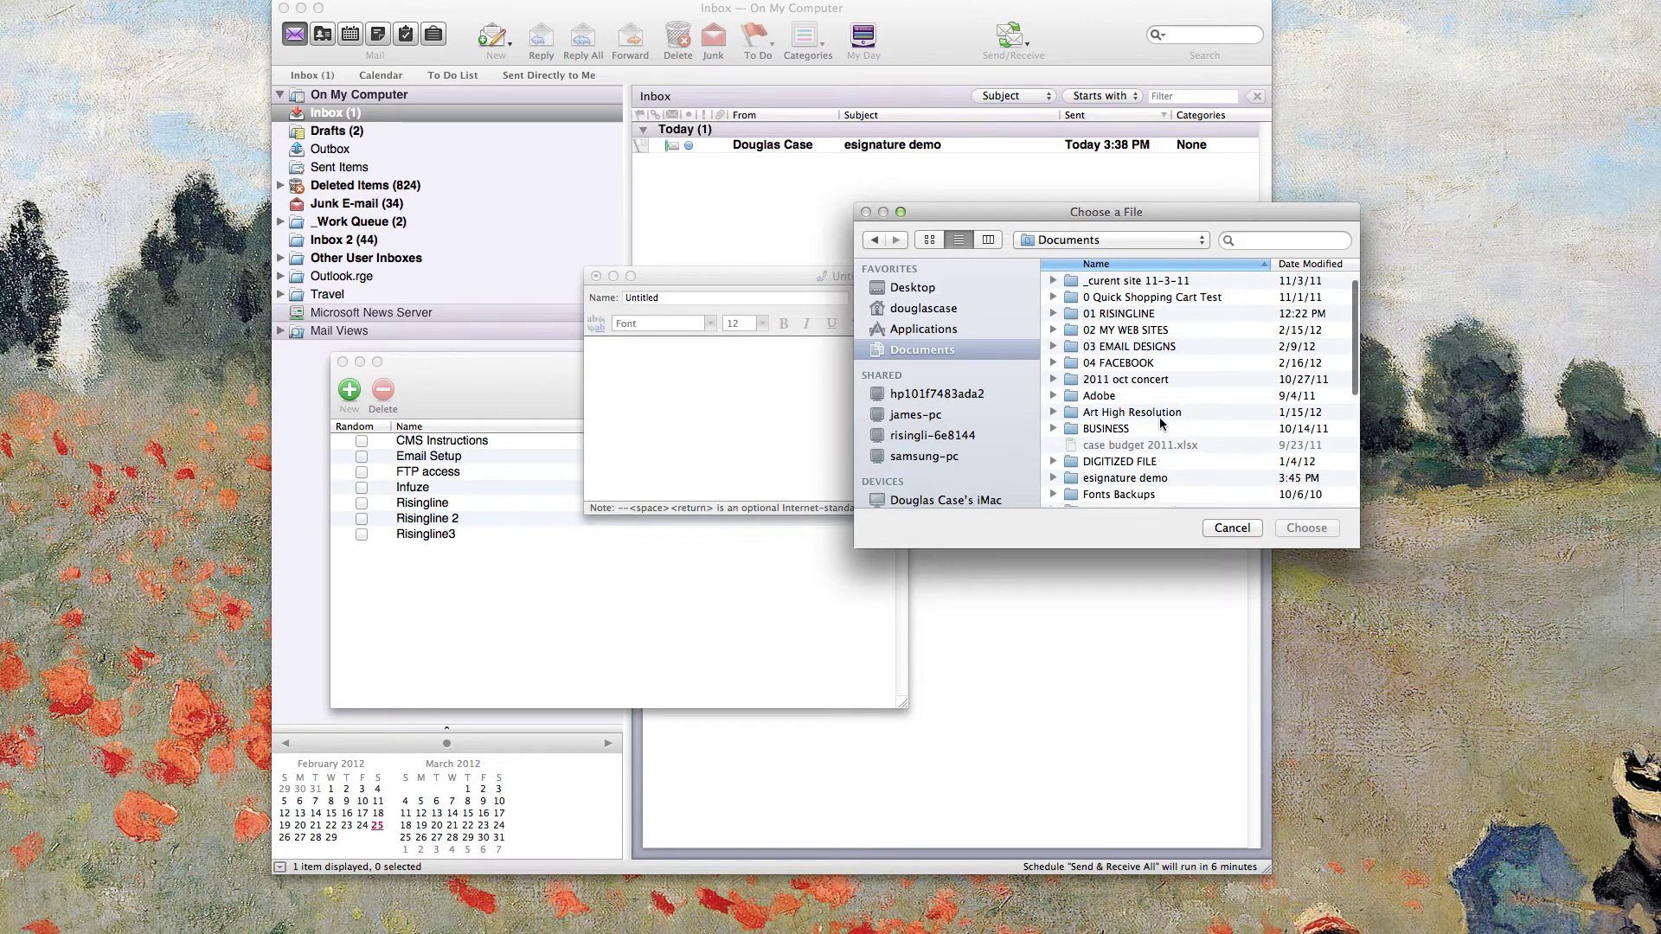
scroll(1161, 423, "down", 5)
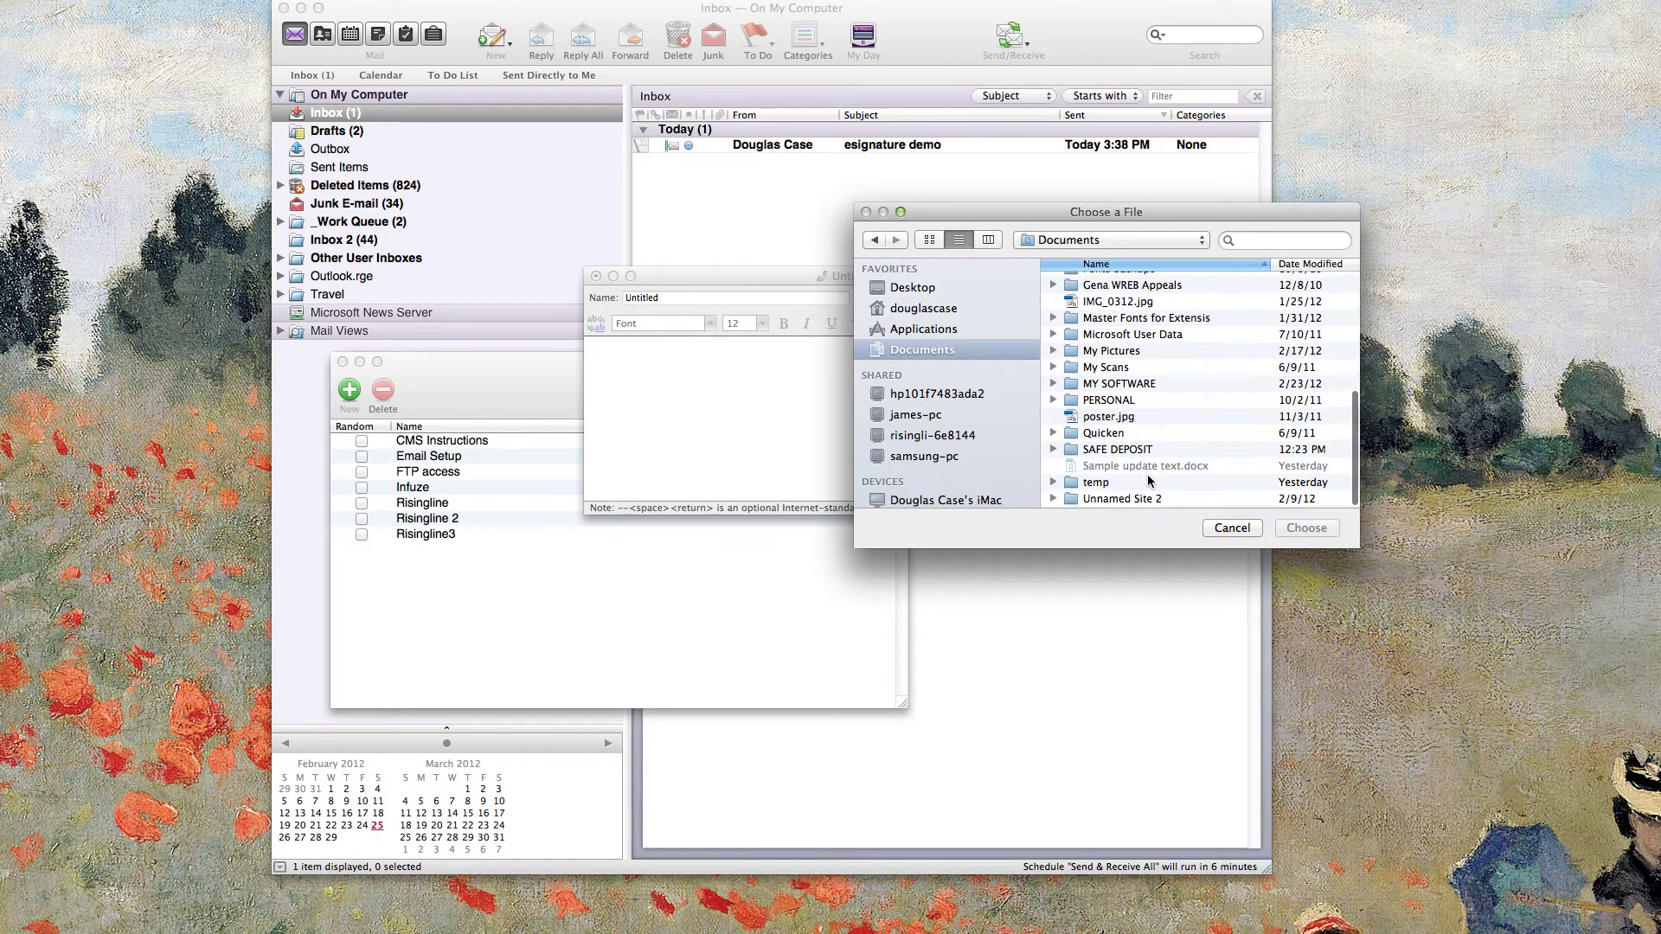
scroll(1148, 480, "up", 6)
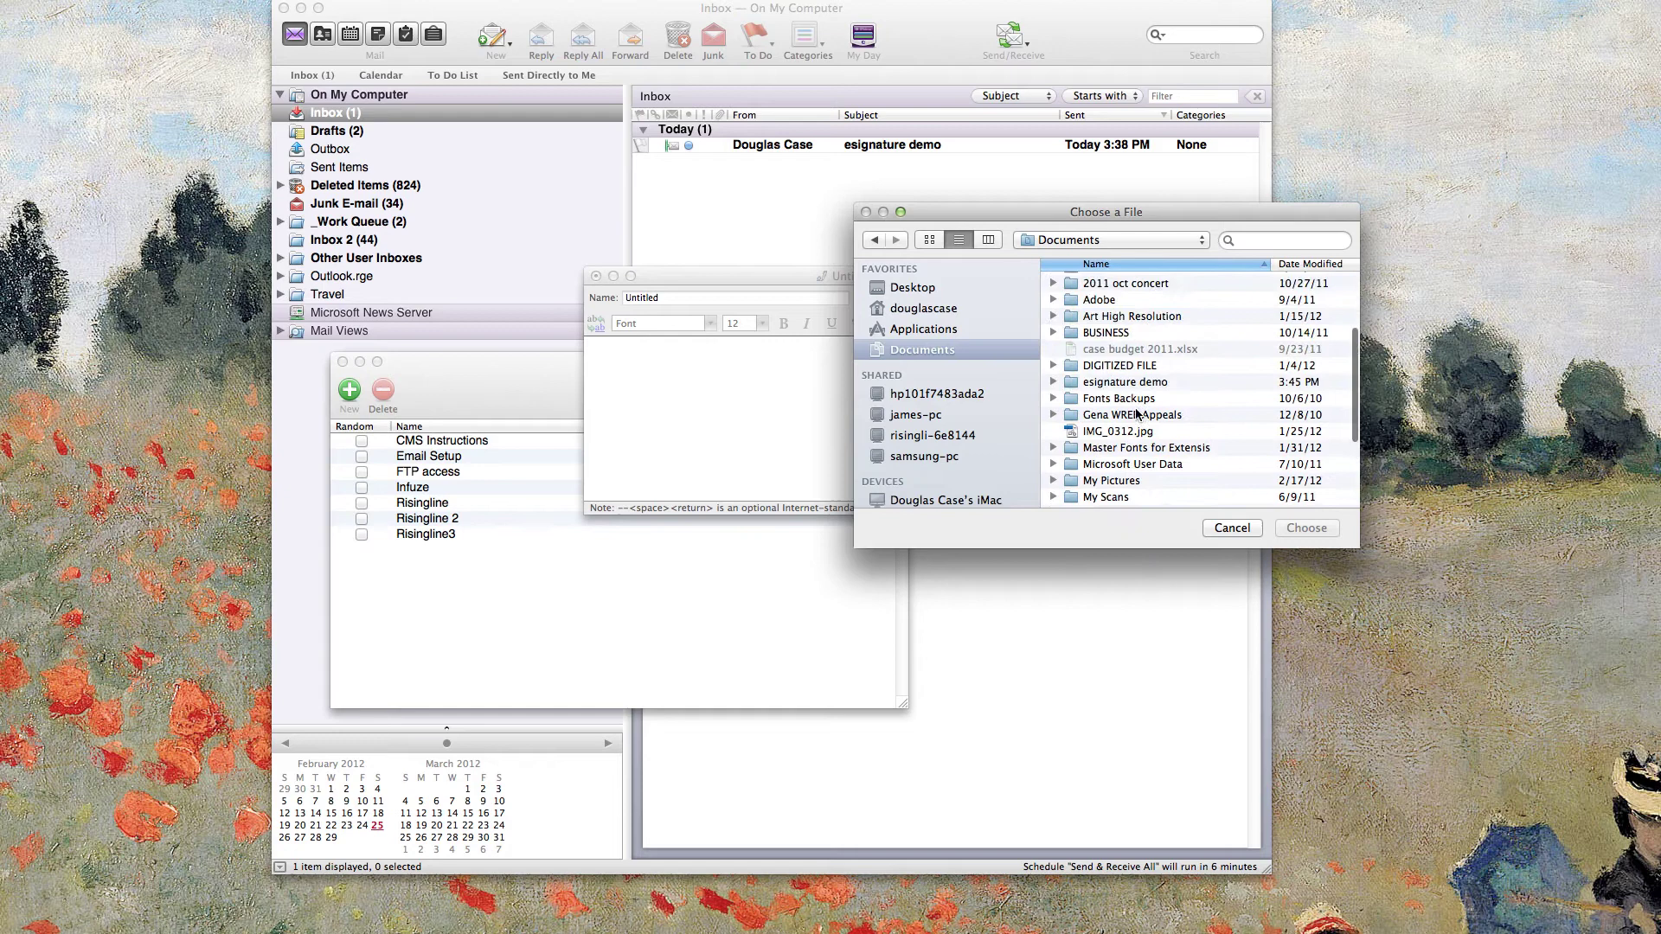
double_click(1110, 391)
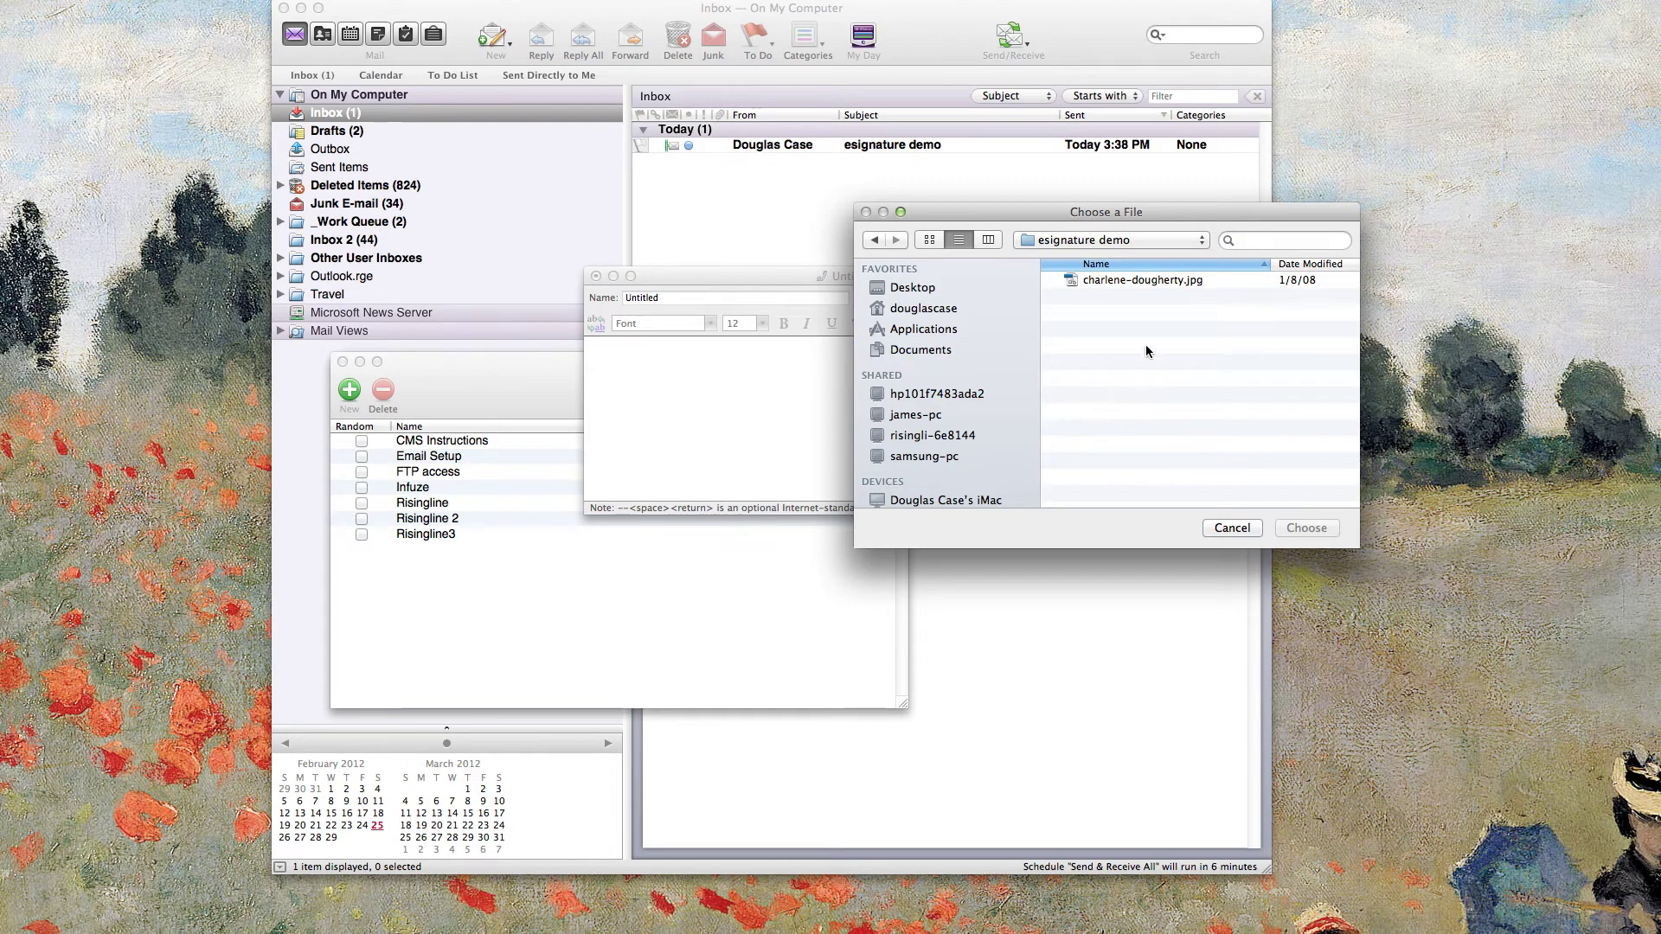
left_click(1132, 280)
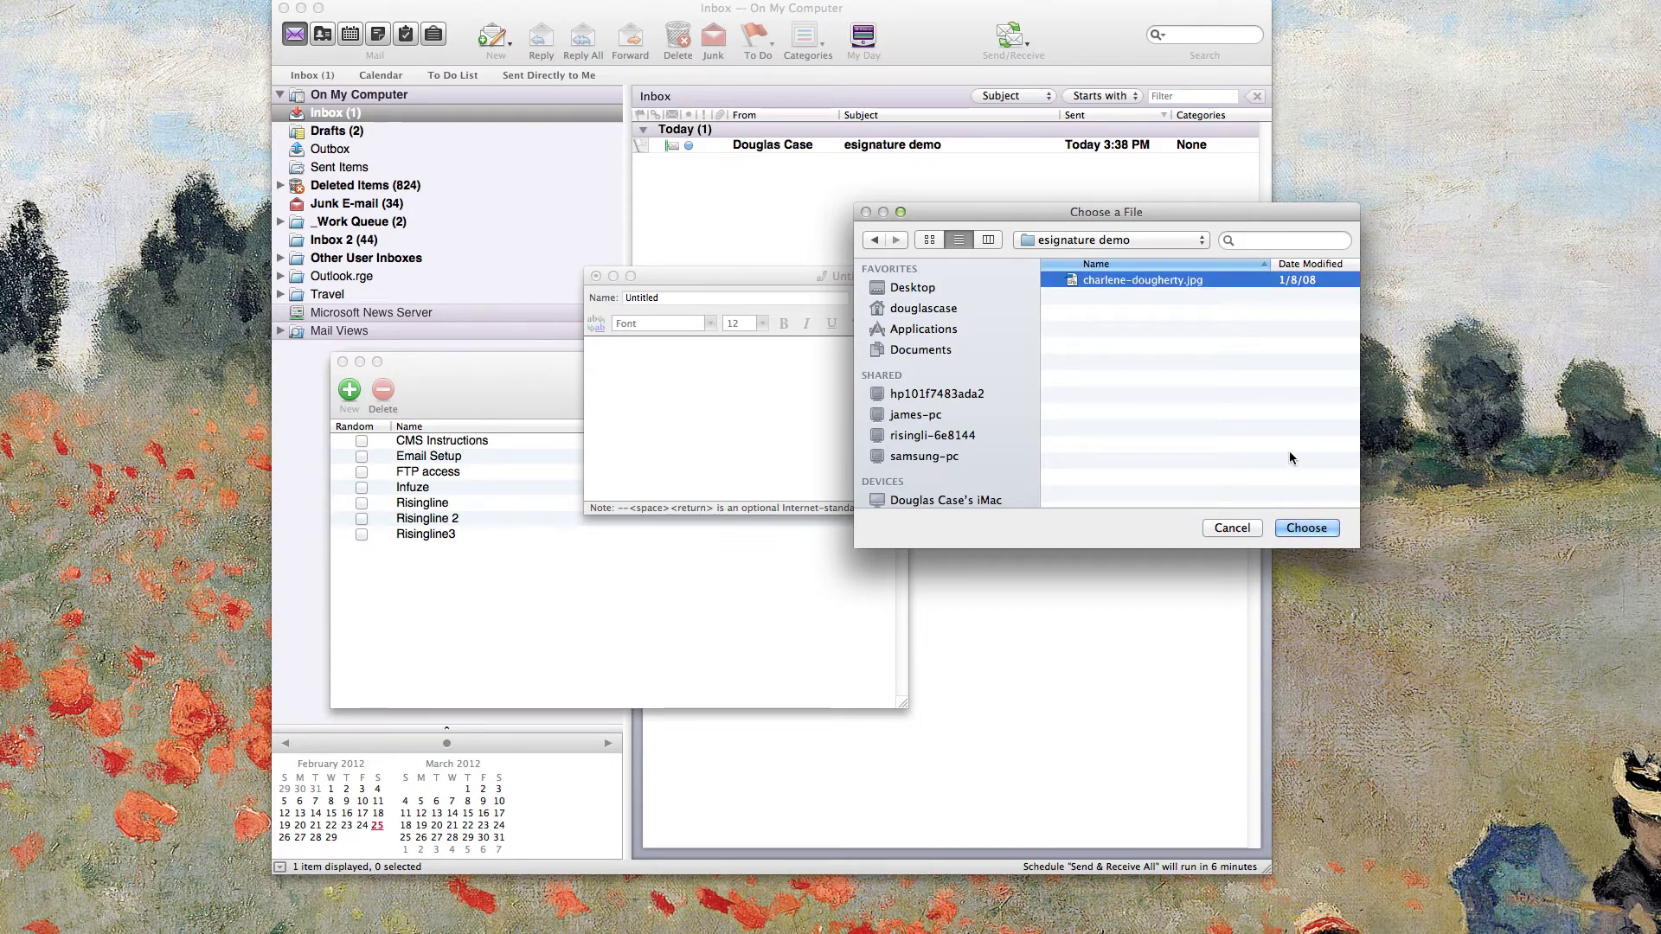
left_click(1306, 527)
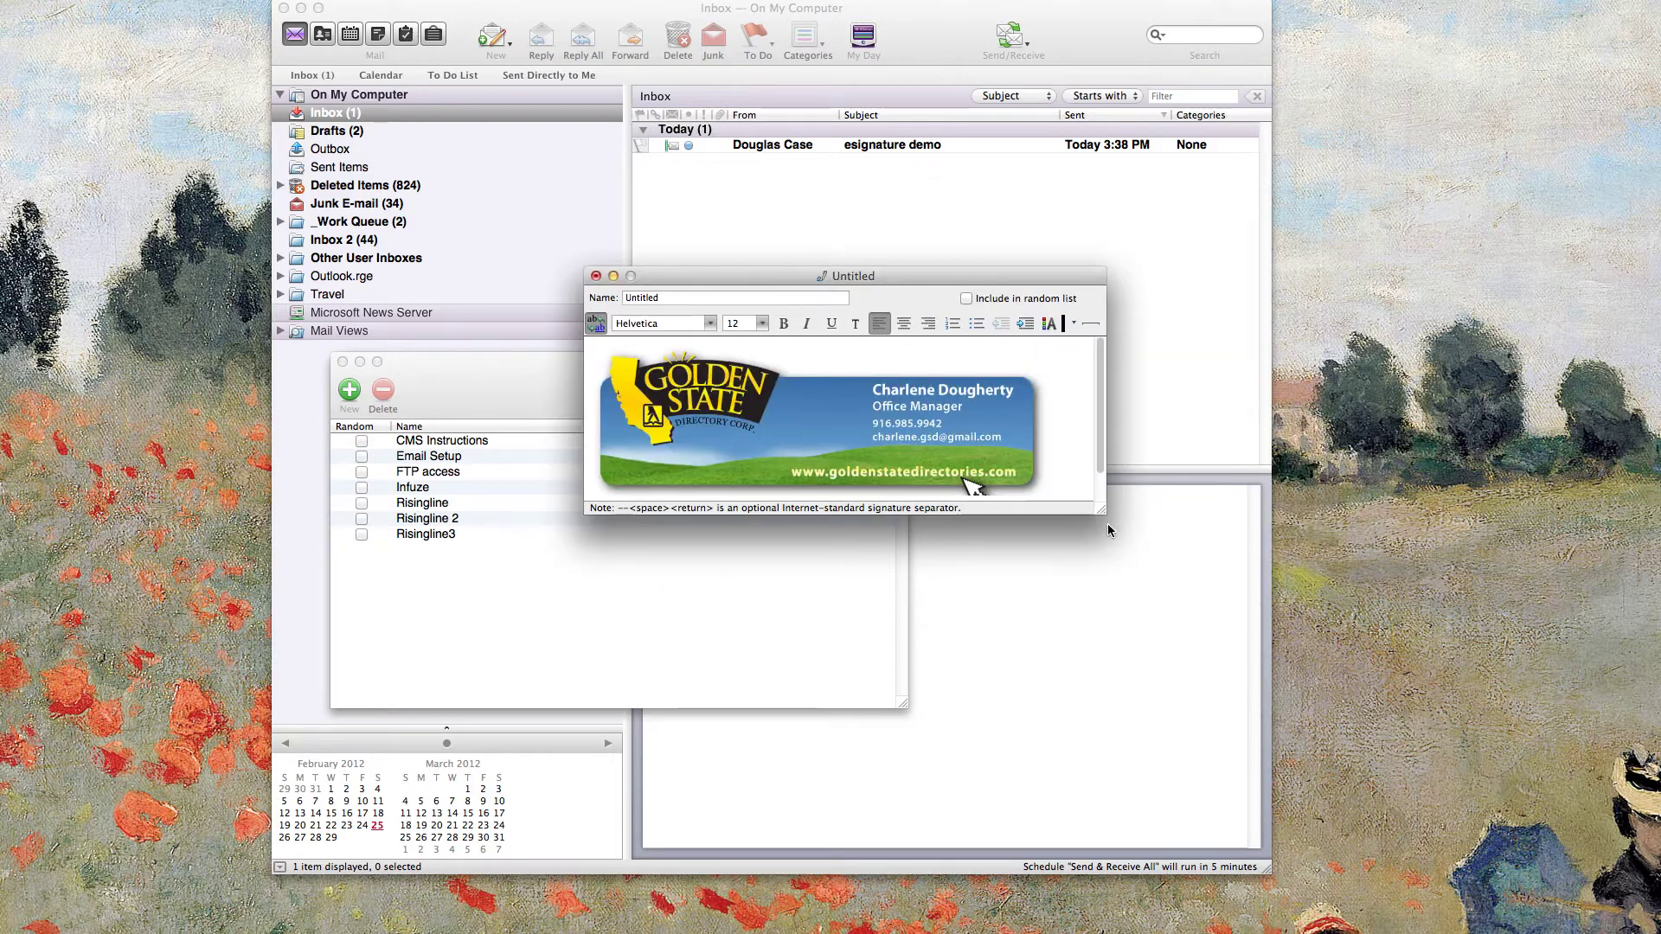
- Enlarge the editor to show the whole graphic, keeping the font as Helvetica
mouse_move(1102, 511)
left_mouse_down()
mouse_move(1167, 616)
mouse_move(1172, 562)
left_mouse_up()
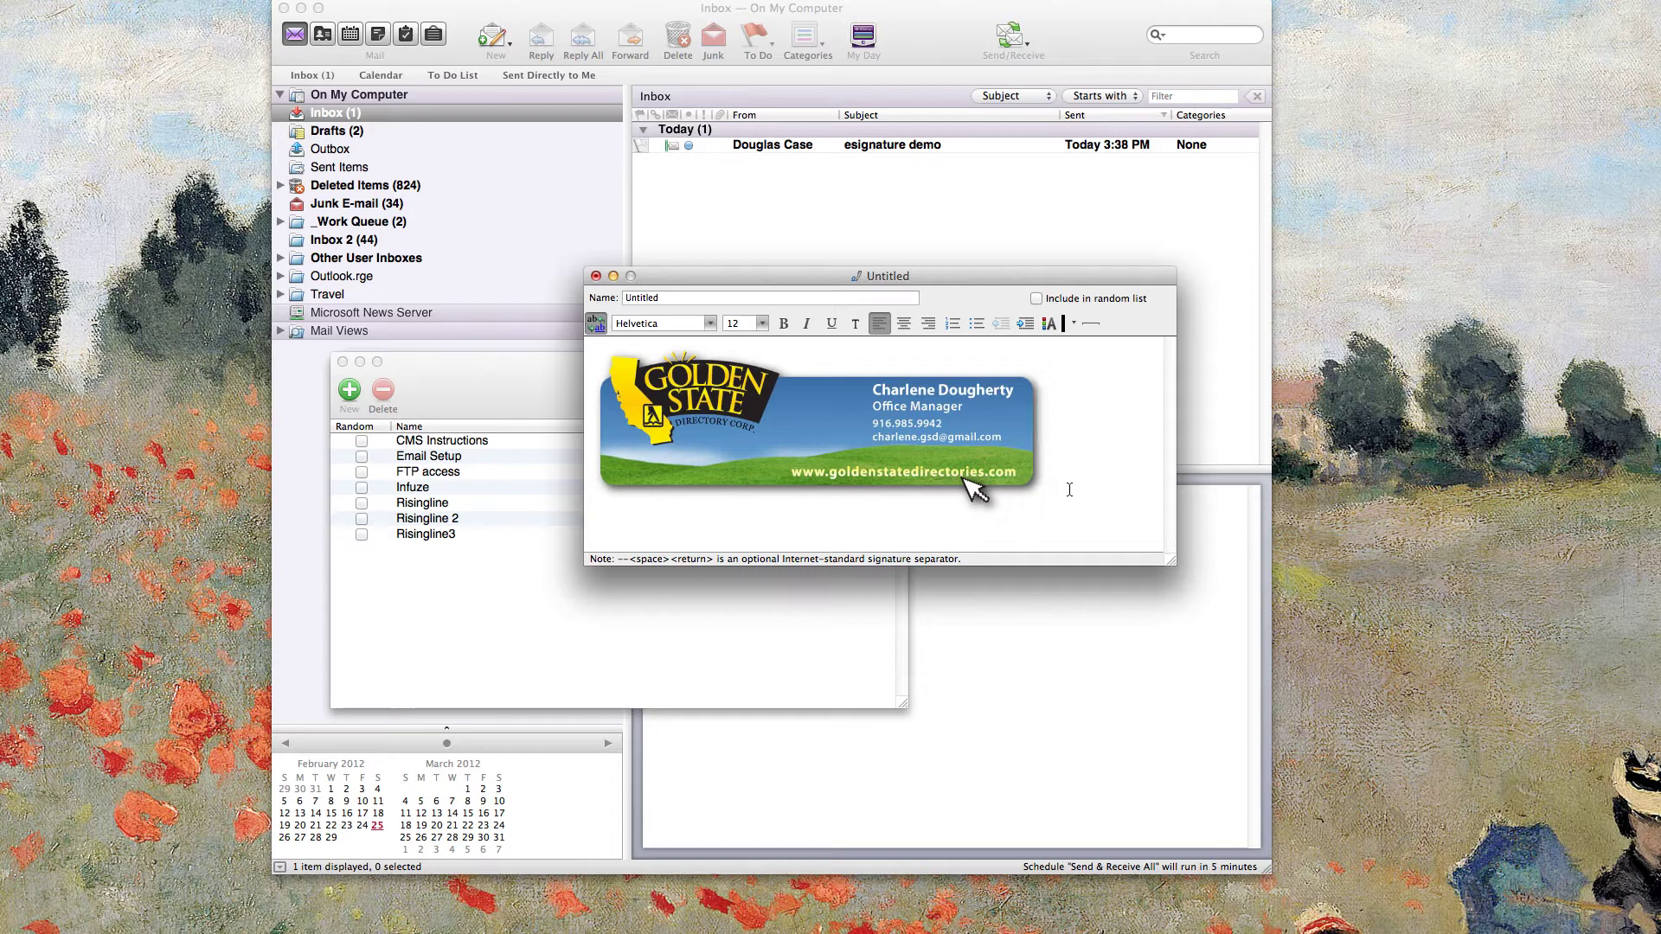
key("super+a")
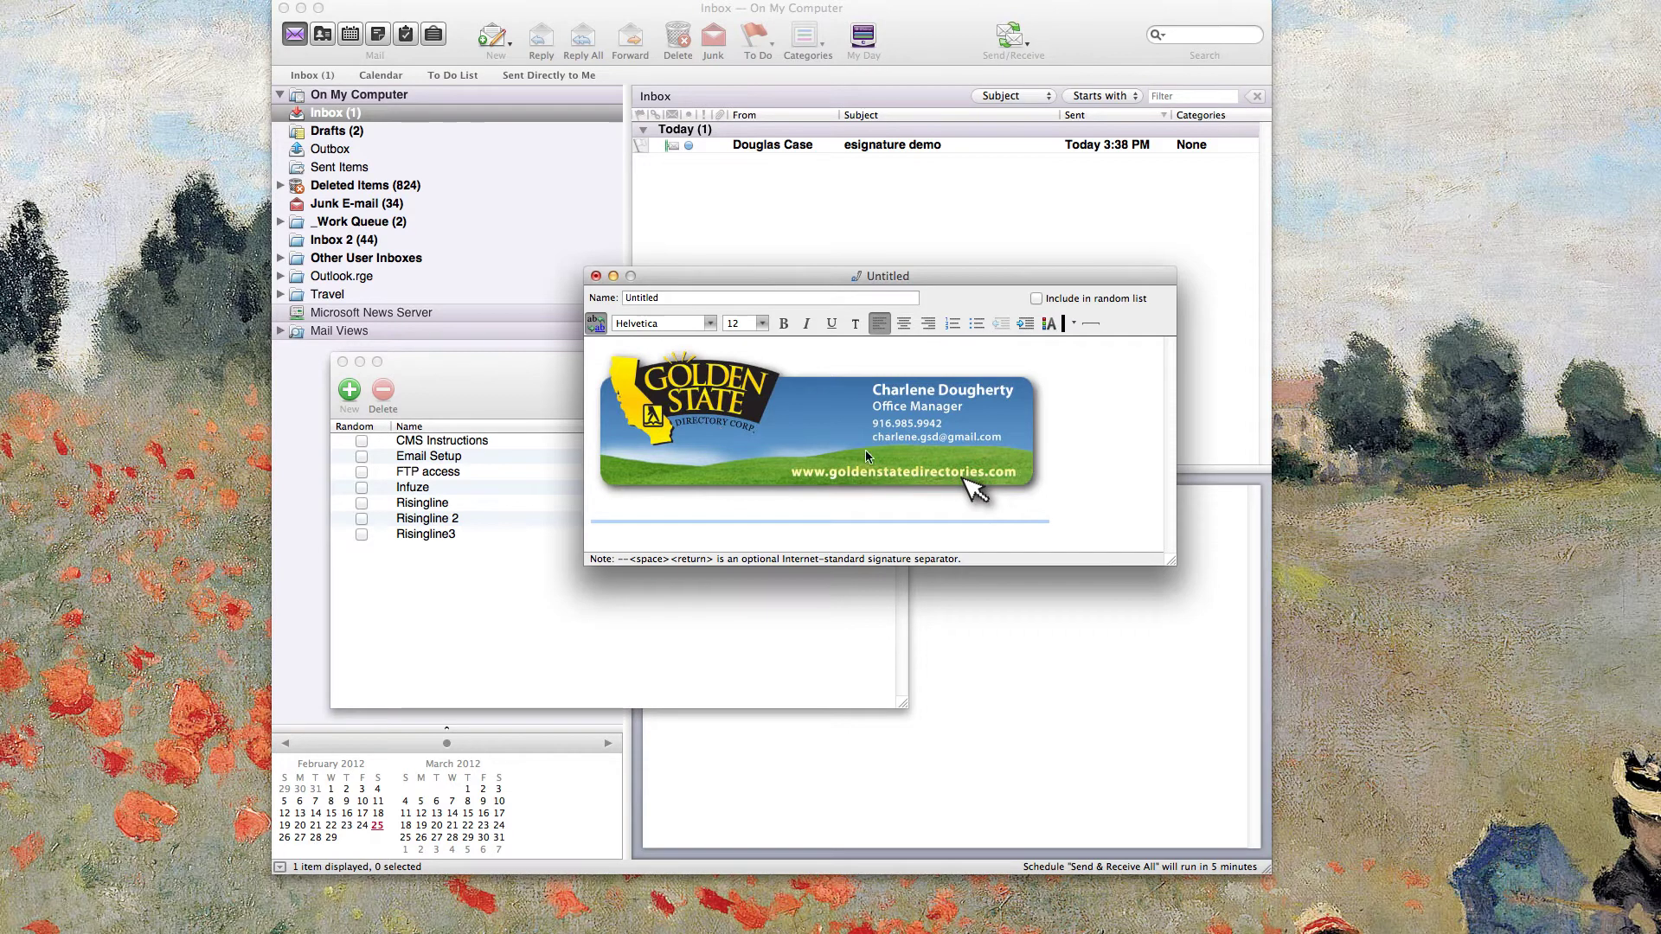
key("Left")
left_click(709, 323)
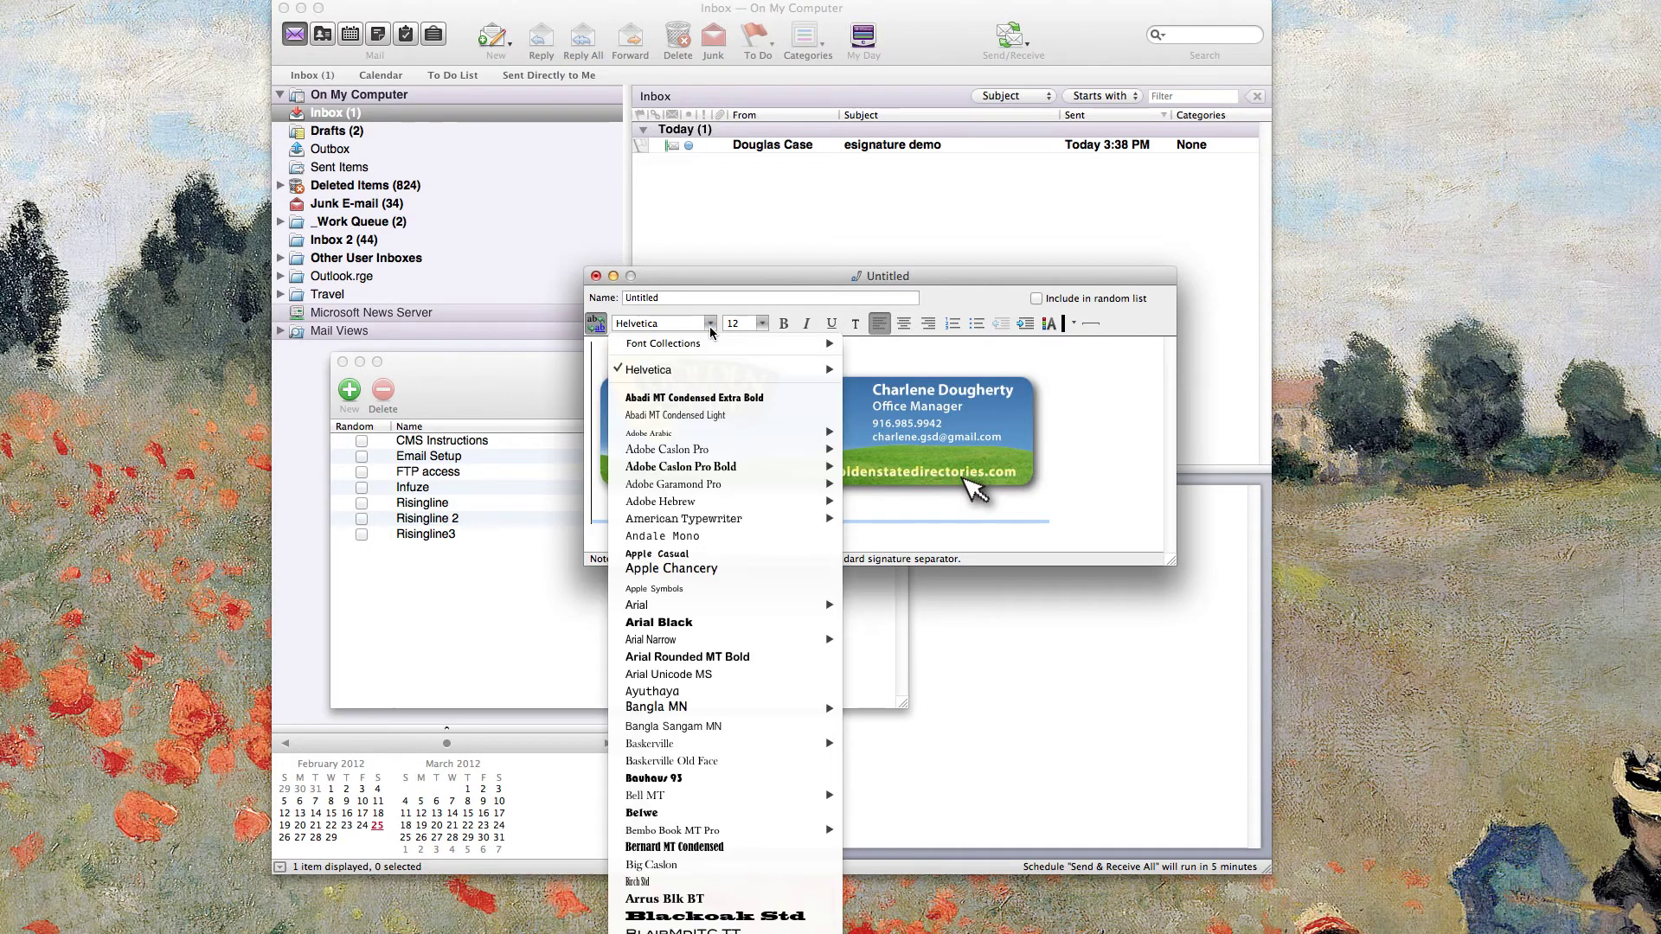
left_click(999, 384)
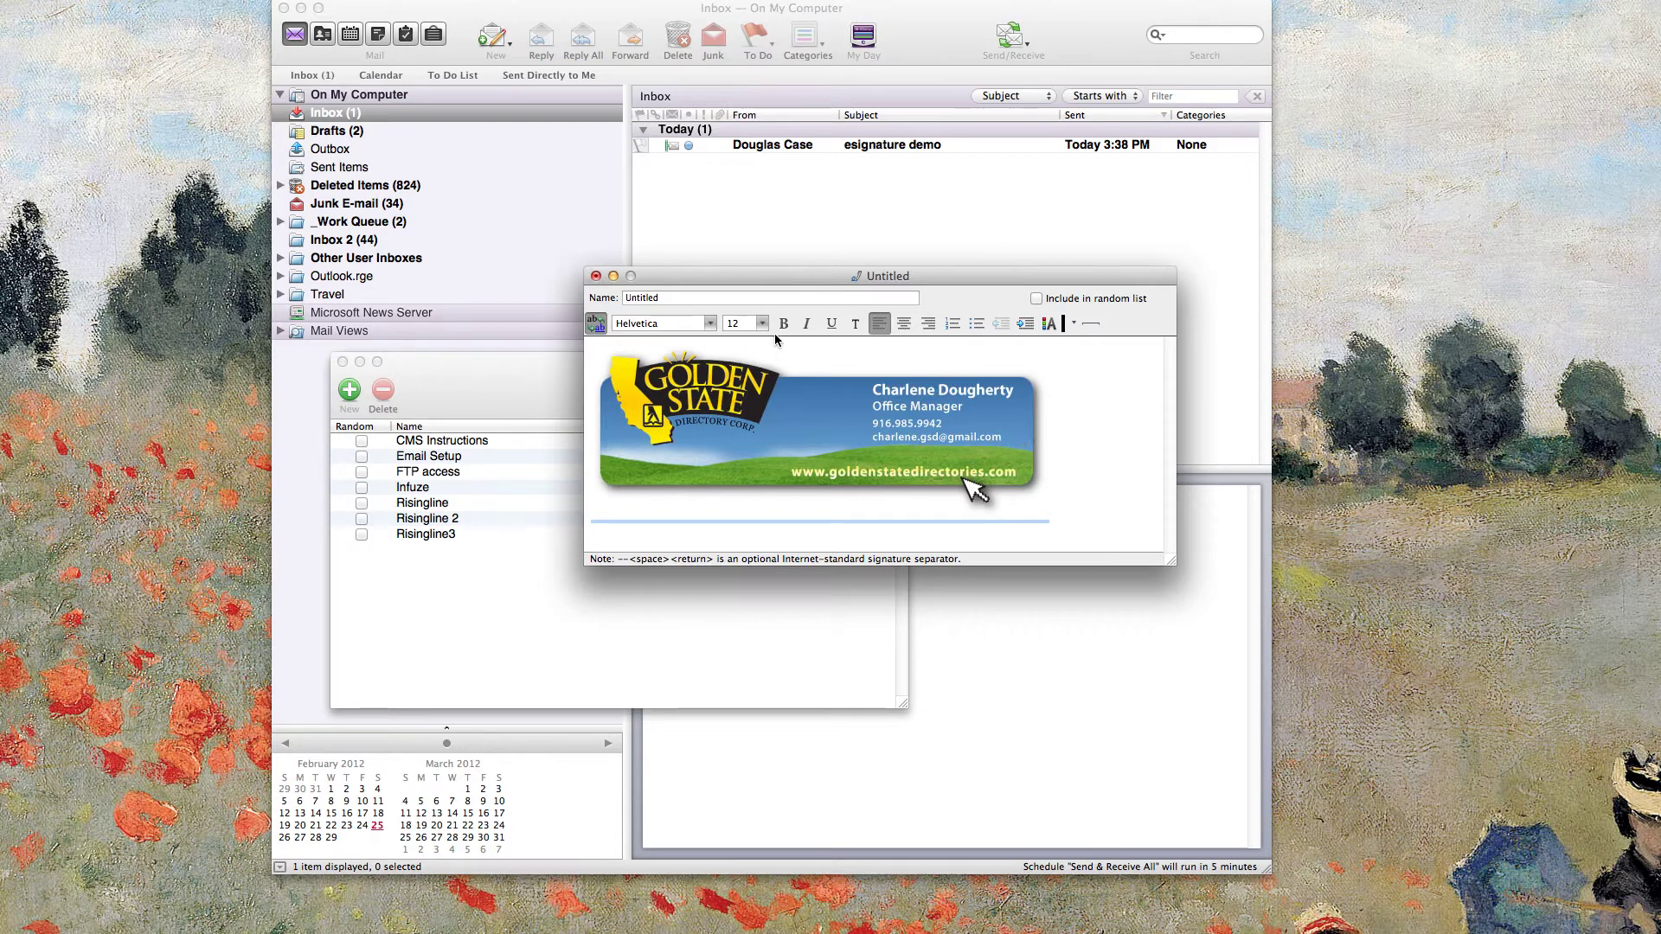
- Save the graphic signature as Untitled, reopen it to check, then close the Signatures list
left_click_drag(755, 279, 799, 278)
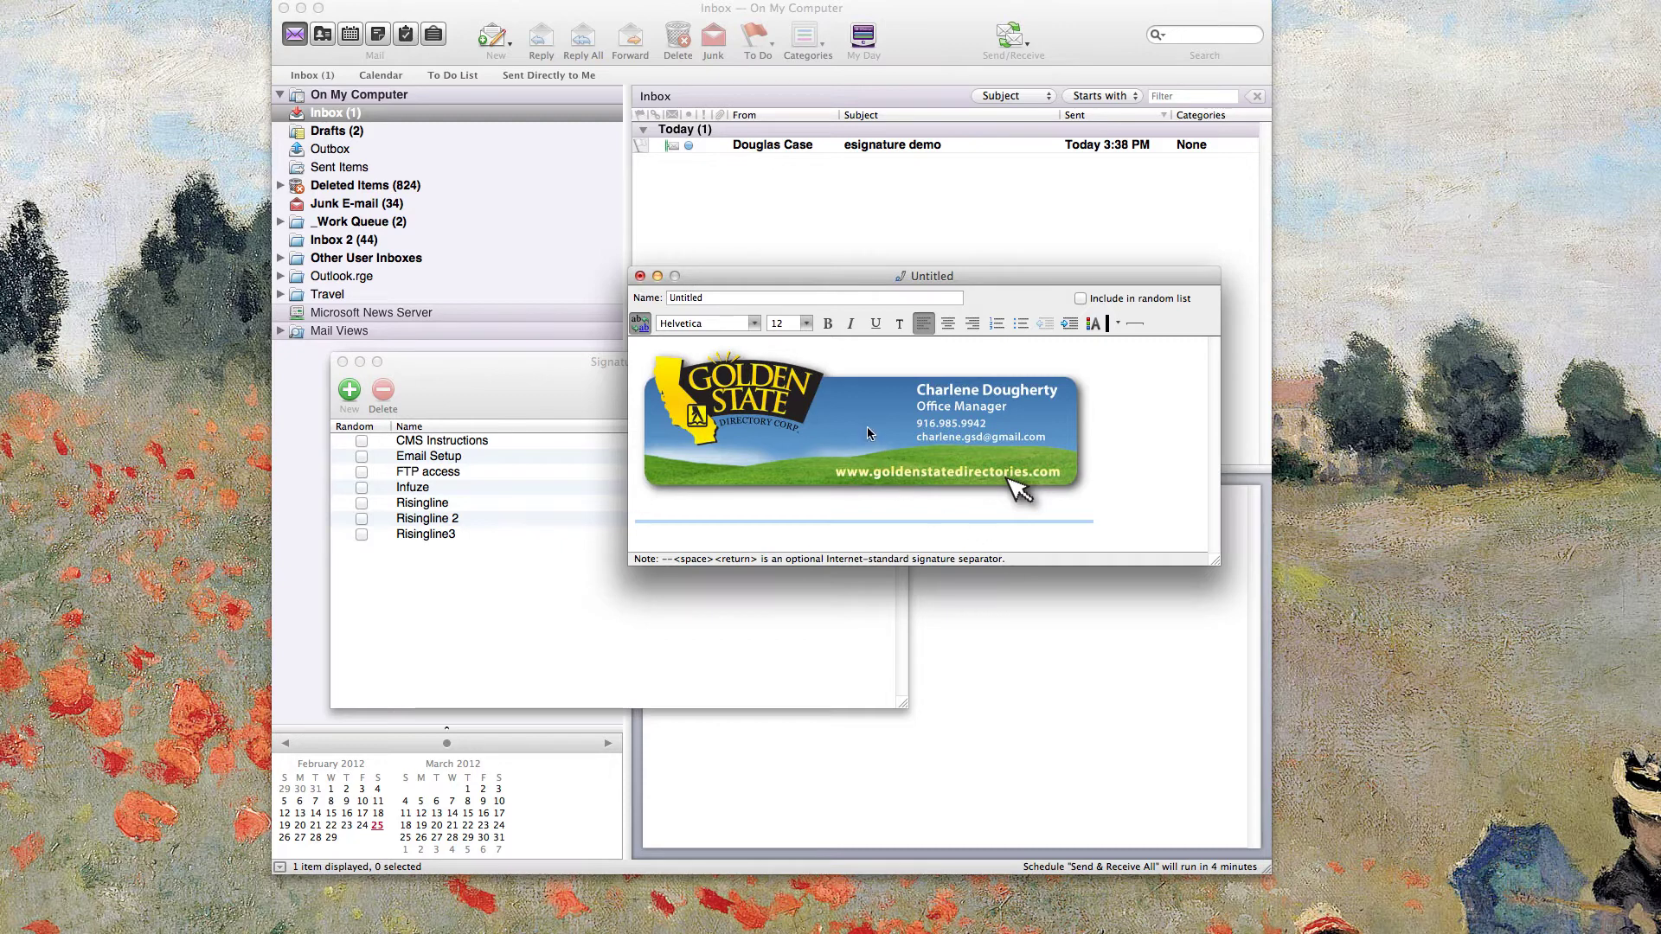
left_click_drag(828, 278, 828, 229)
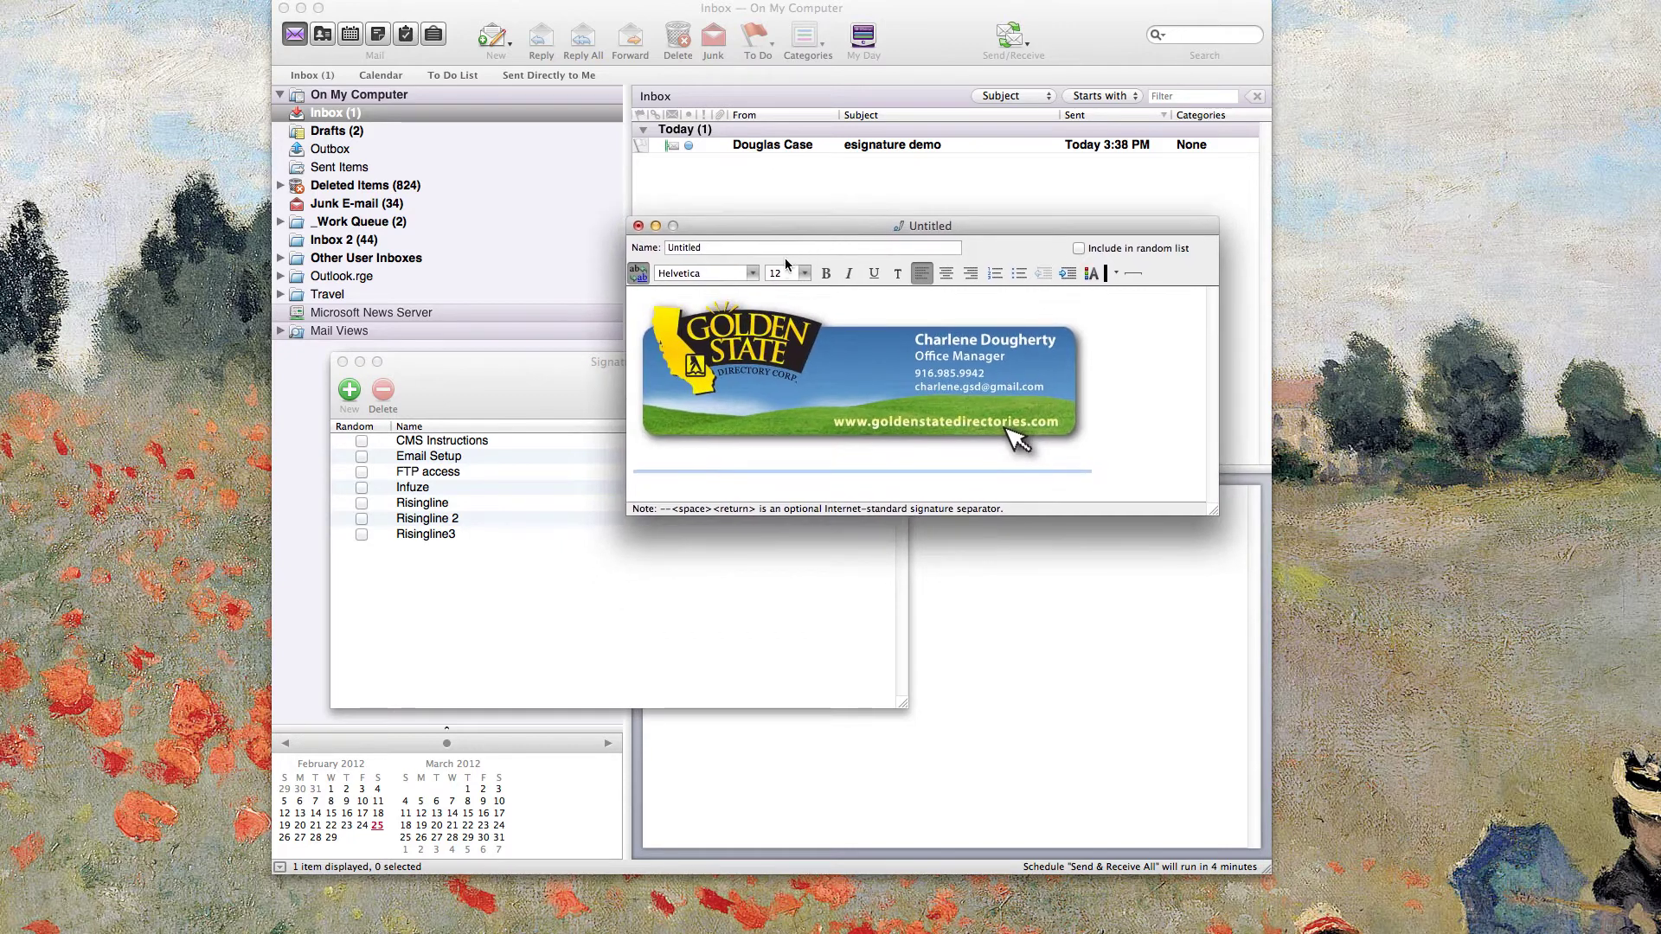
left_click(639, 226)
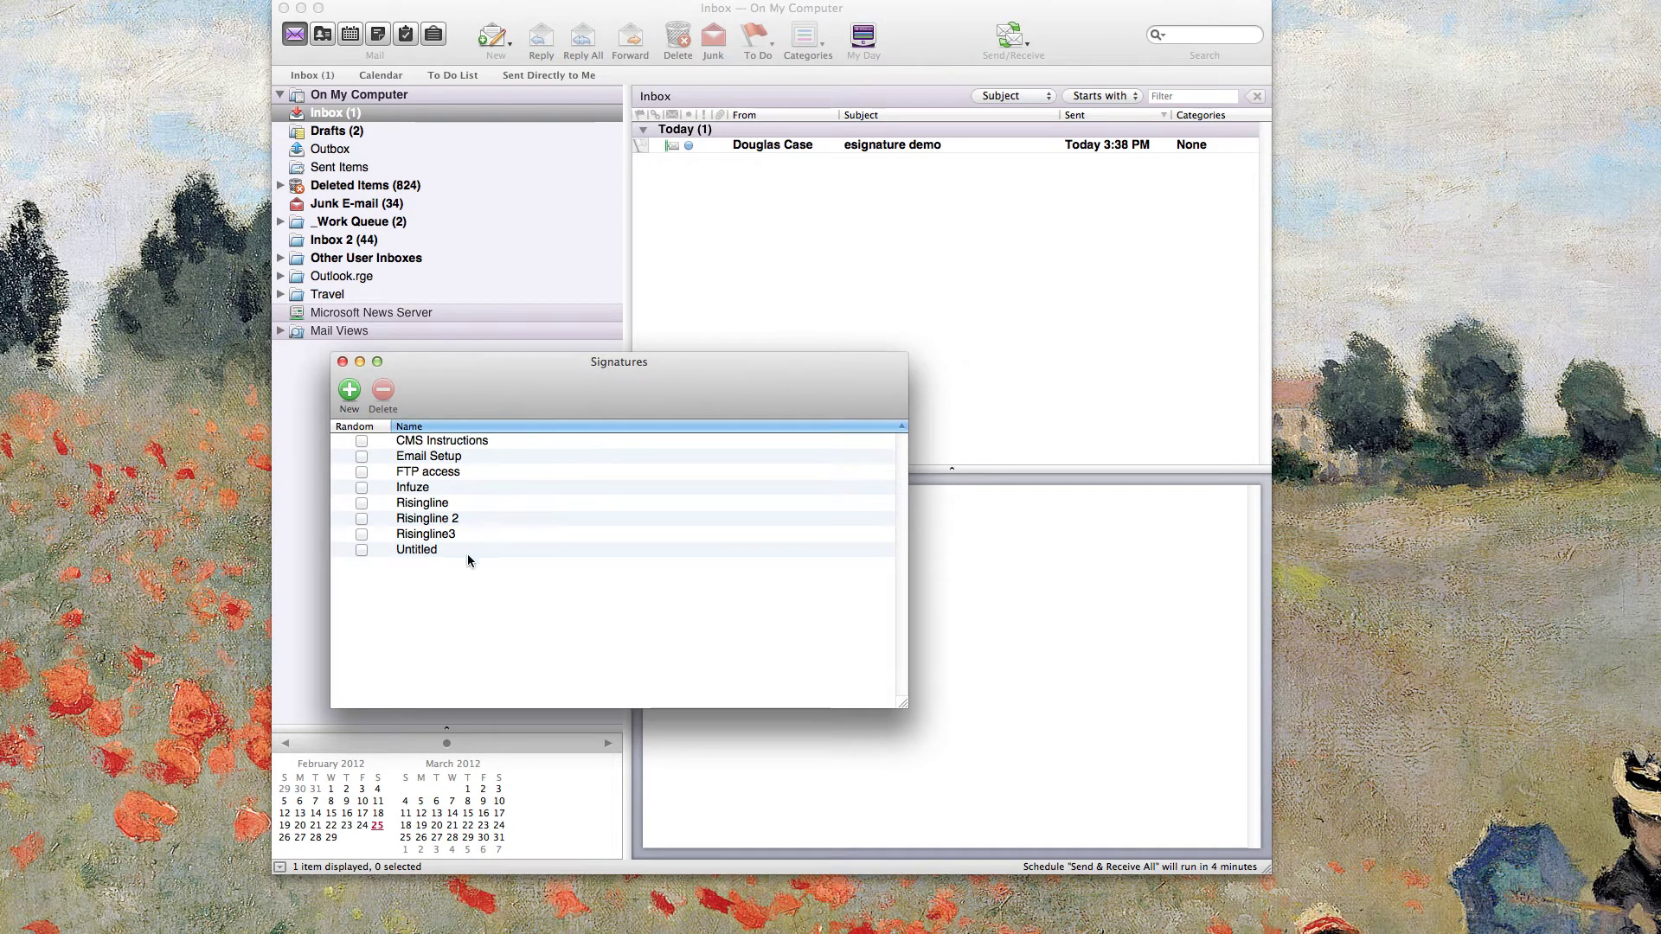
left_click(445, 551)
double_click(436, 550)
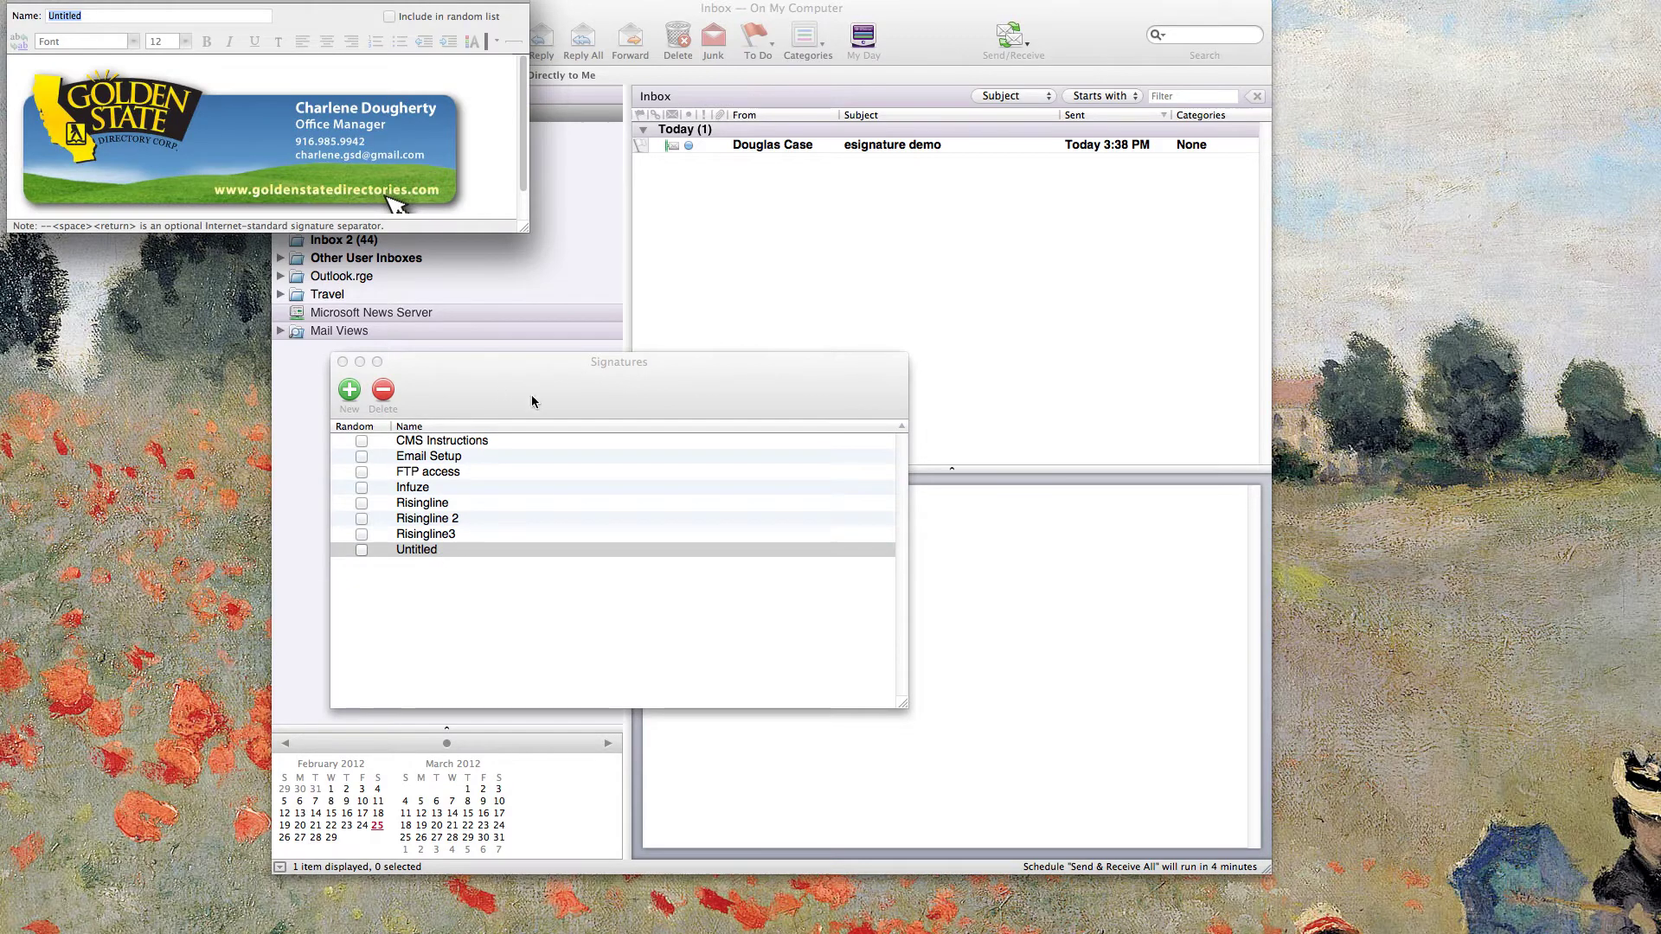
left_click(19, 4)
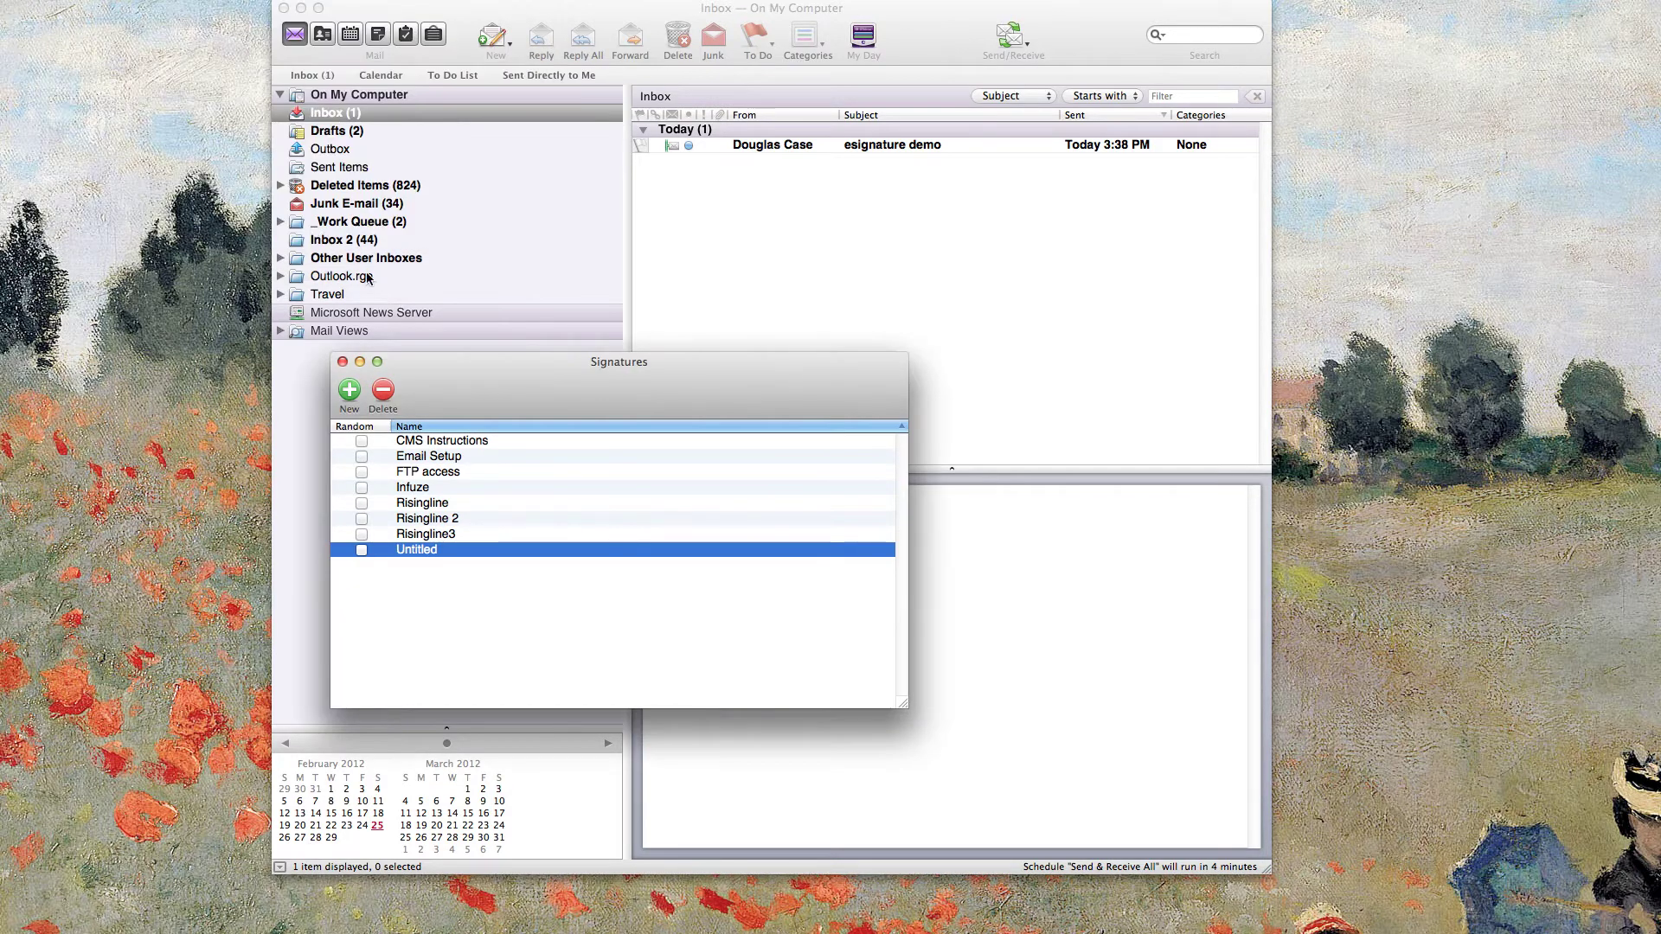
left_click(342, 362)
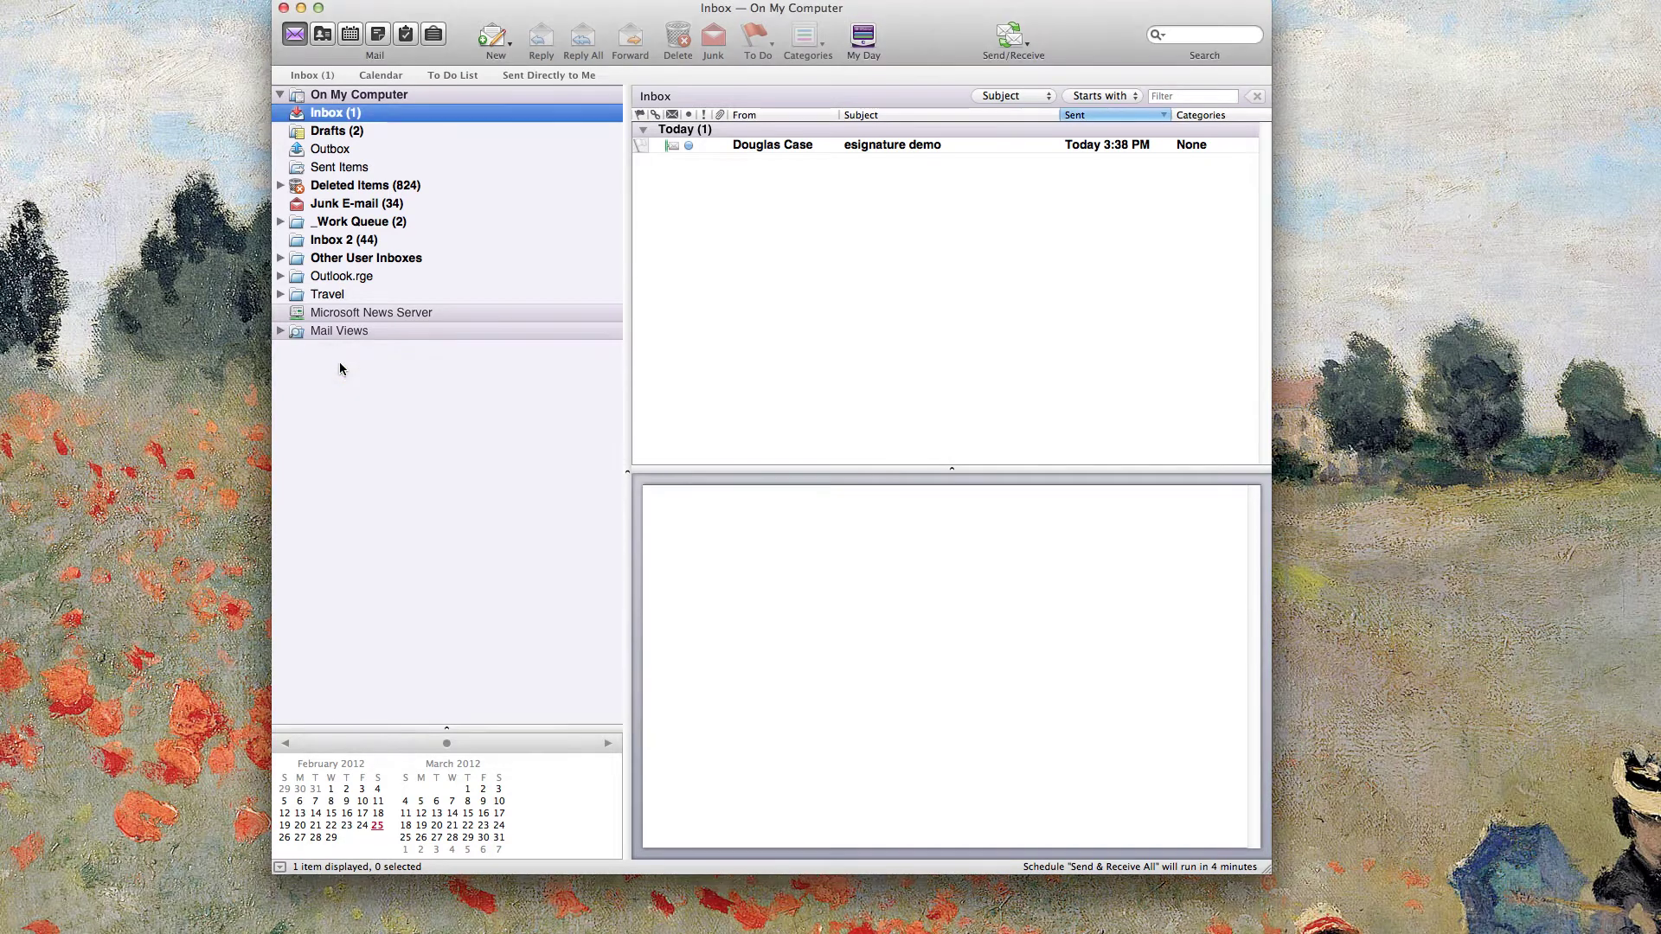
- Open the POP mail account's settings from Tools > Accounts
left_click(381, 0)
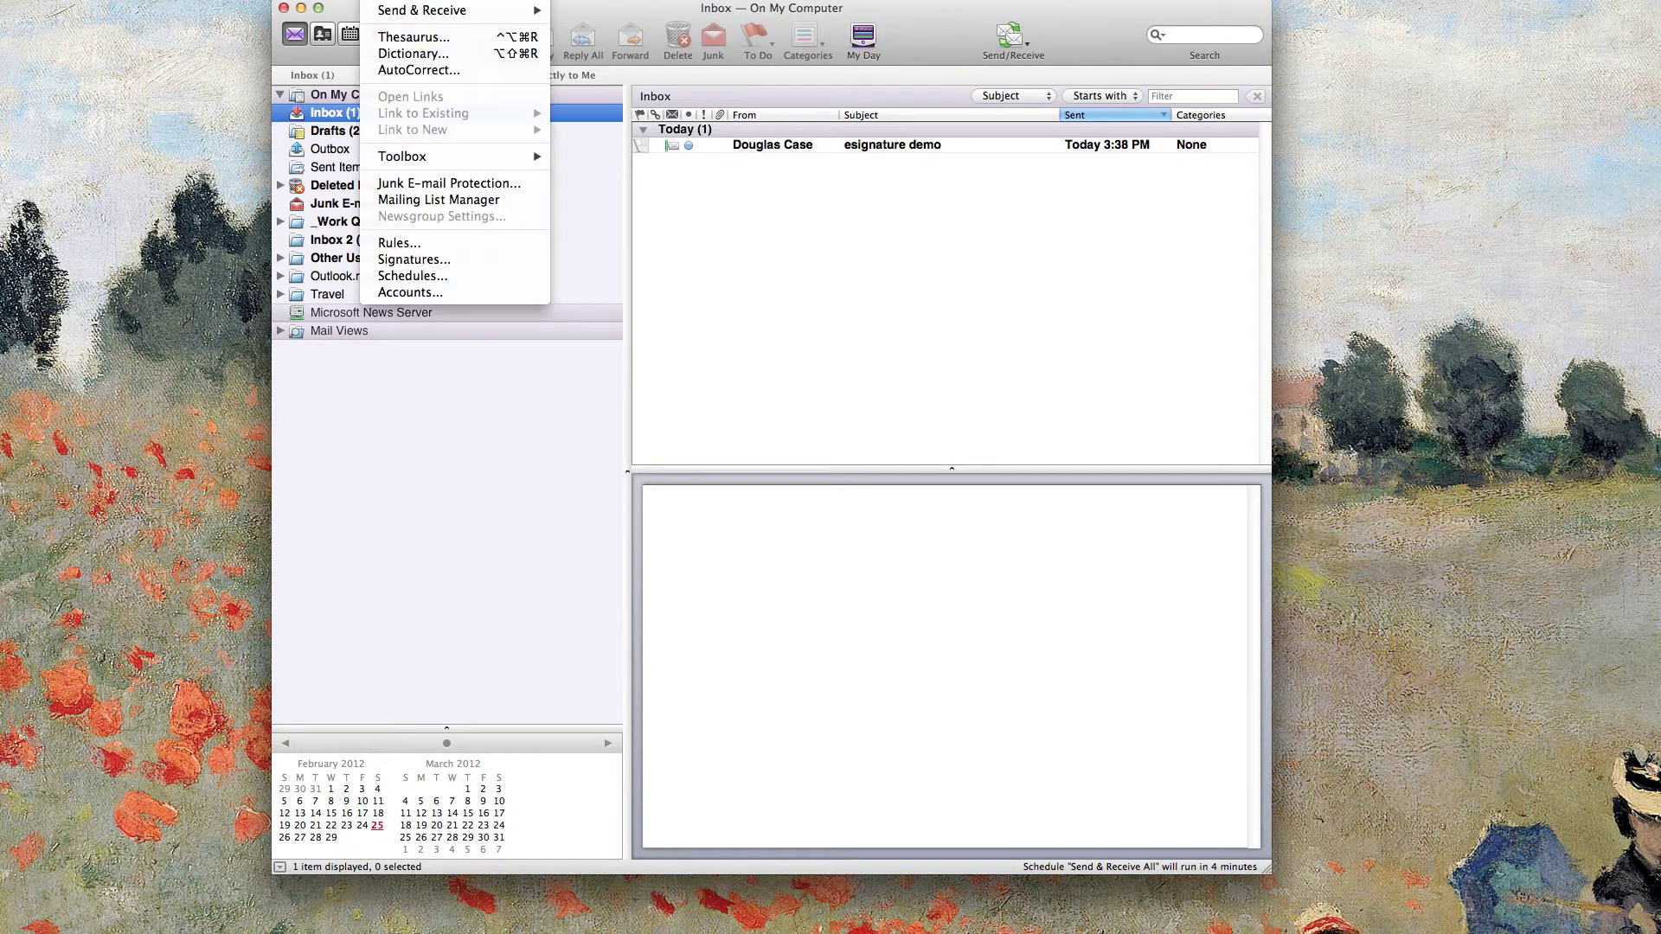
left_click(449, 296)
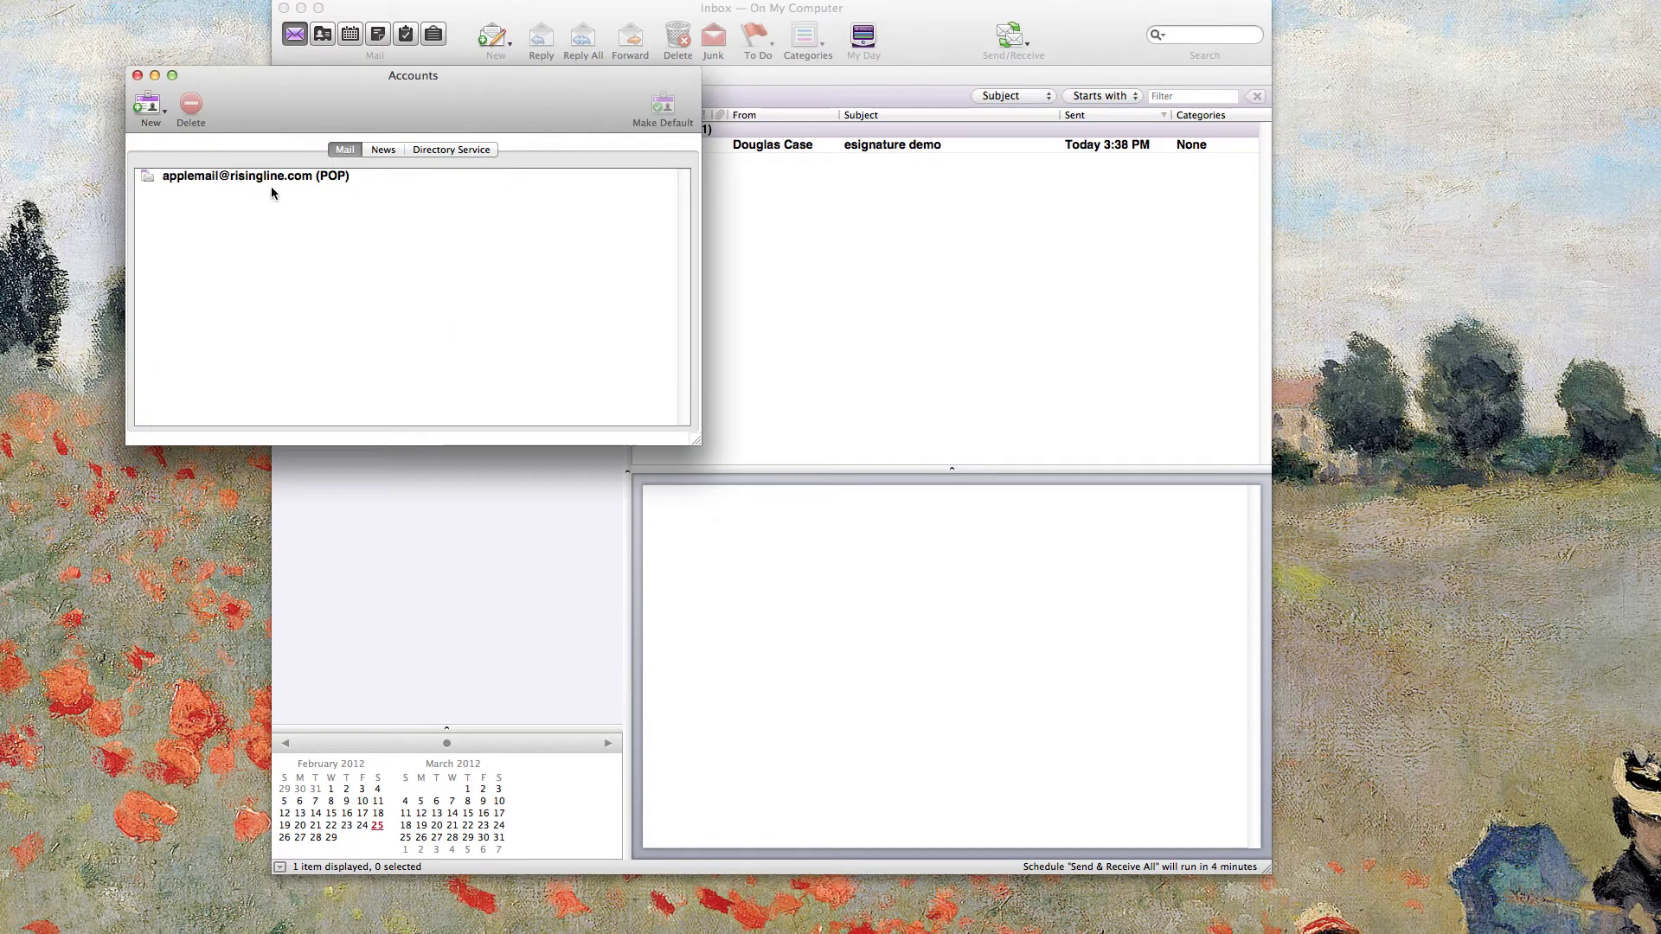
left_click(266, 180)
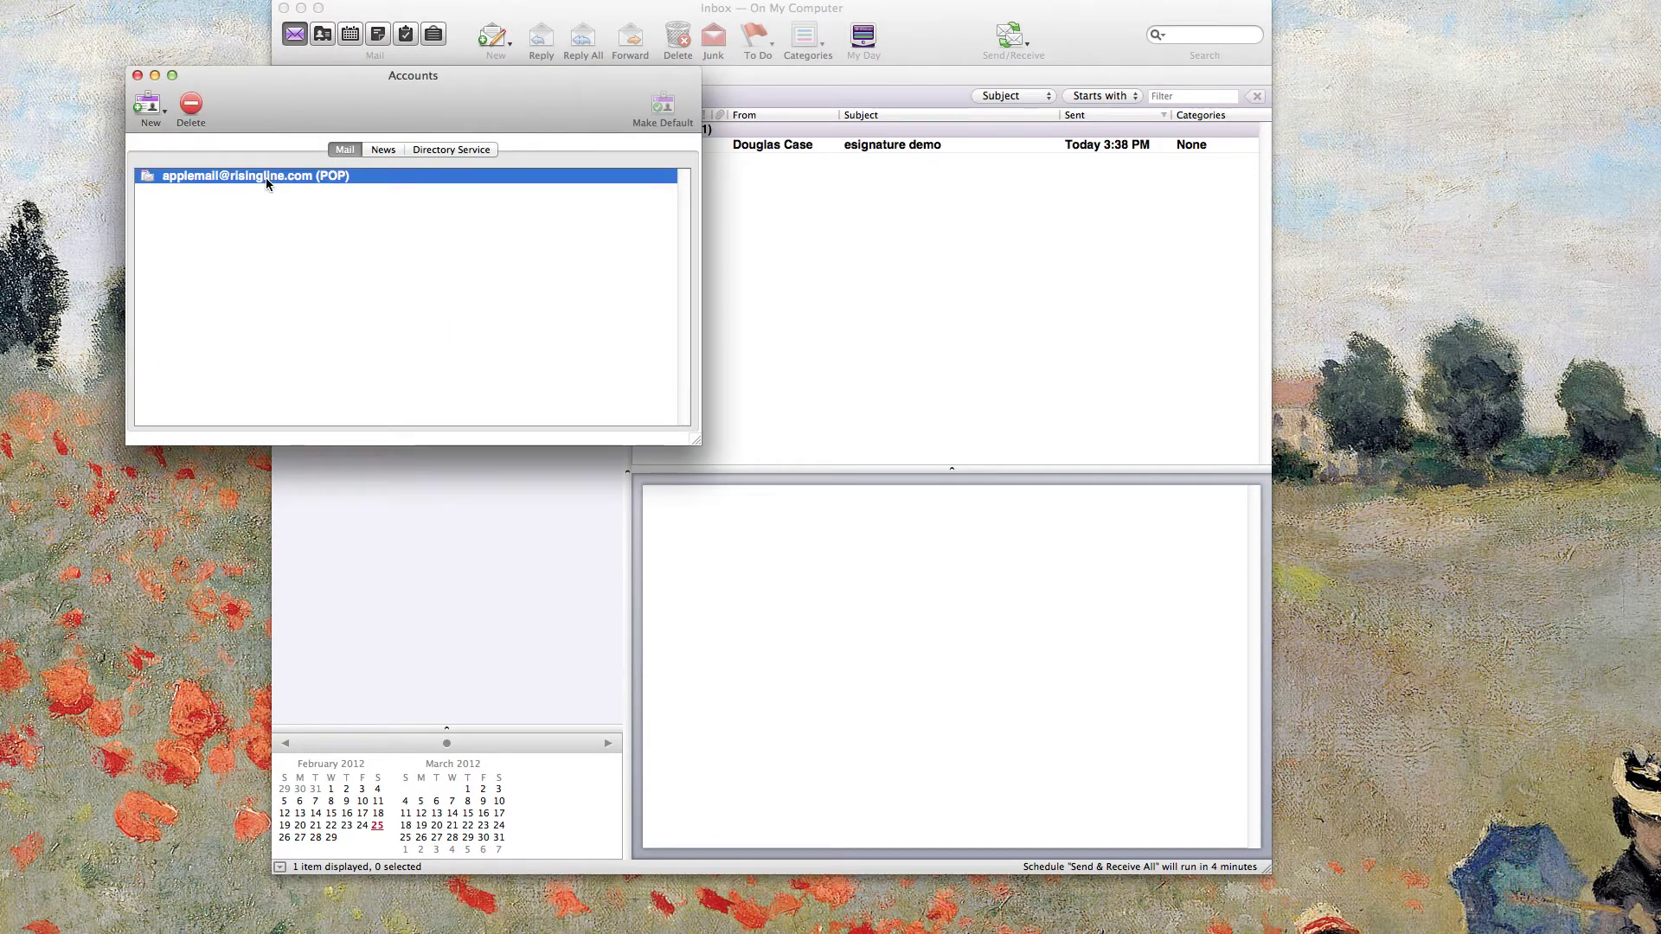
double_click(266, 178)
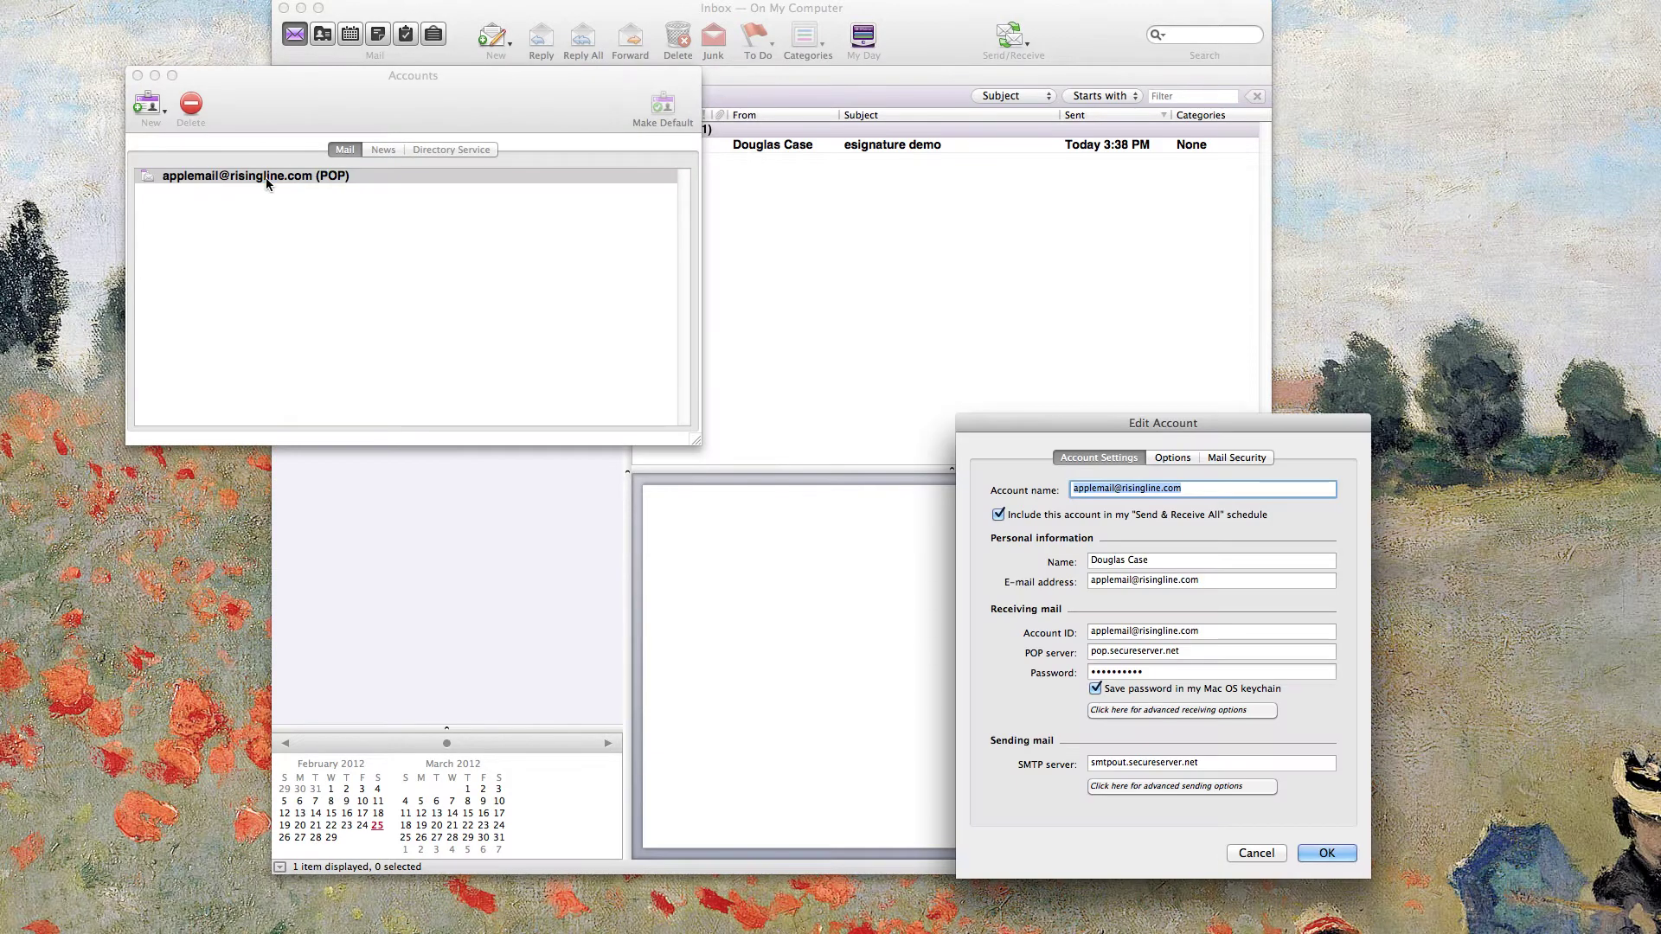
left_click_drag(1209, 427, 957, 327)
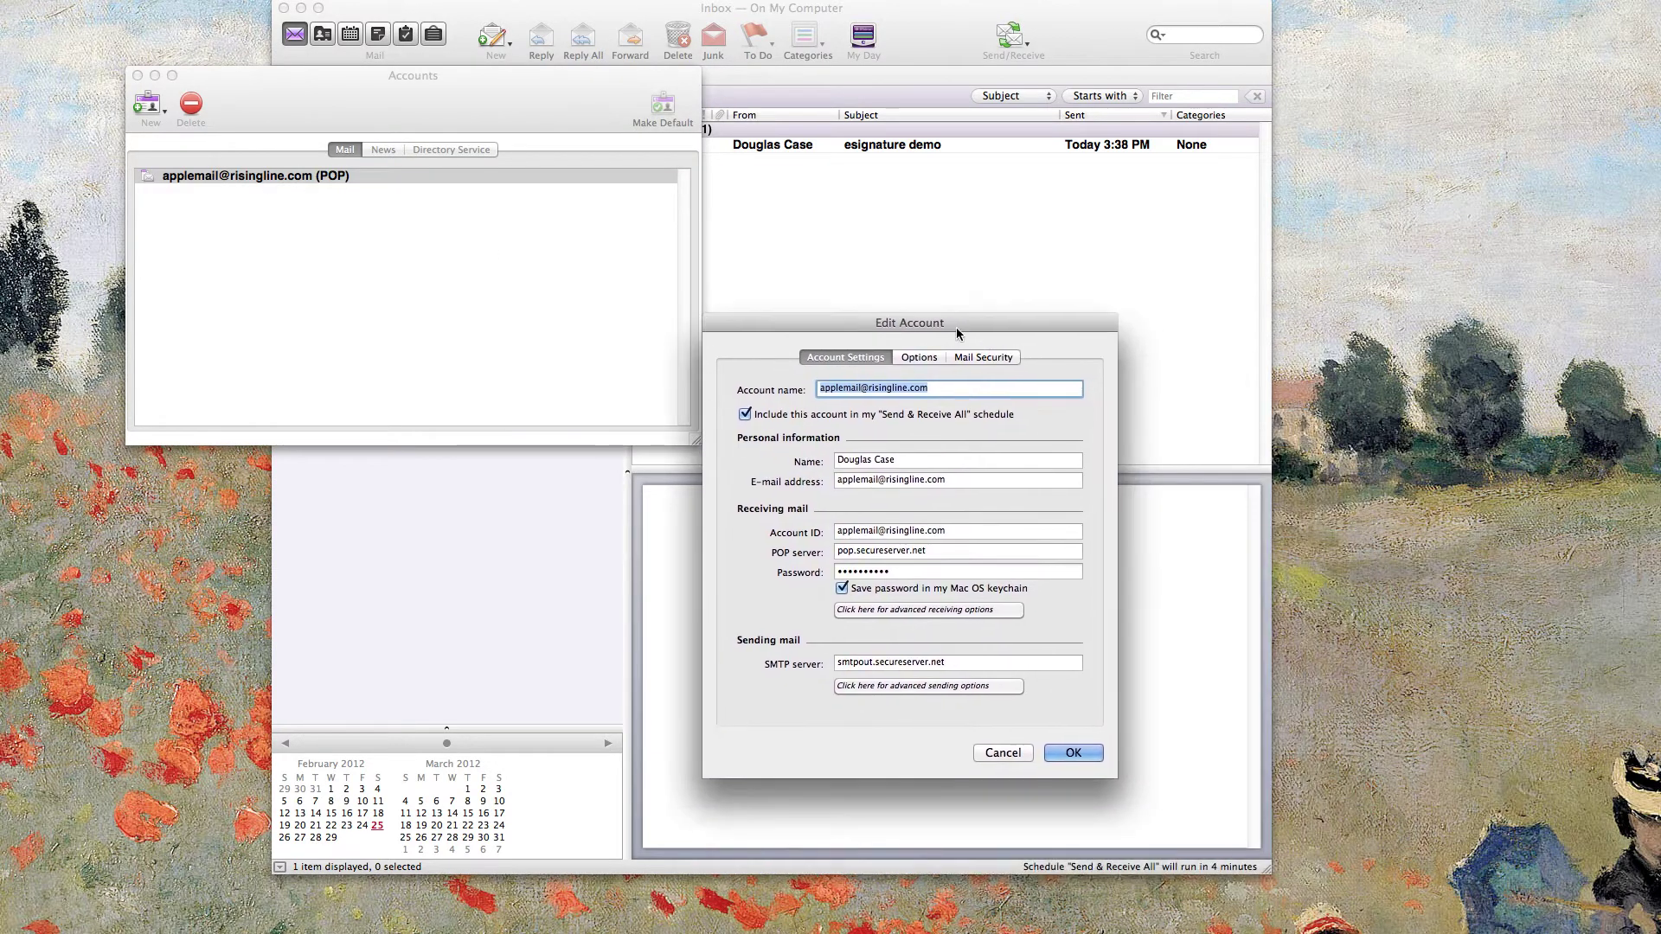
- Set the account's default signature to Untitled, confirm with OK, and close Accounts
left_click(923, 356)
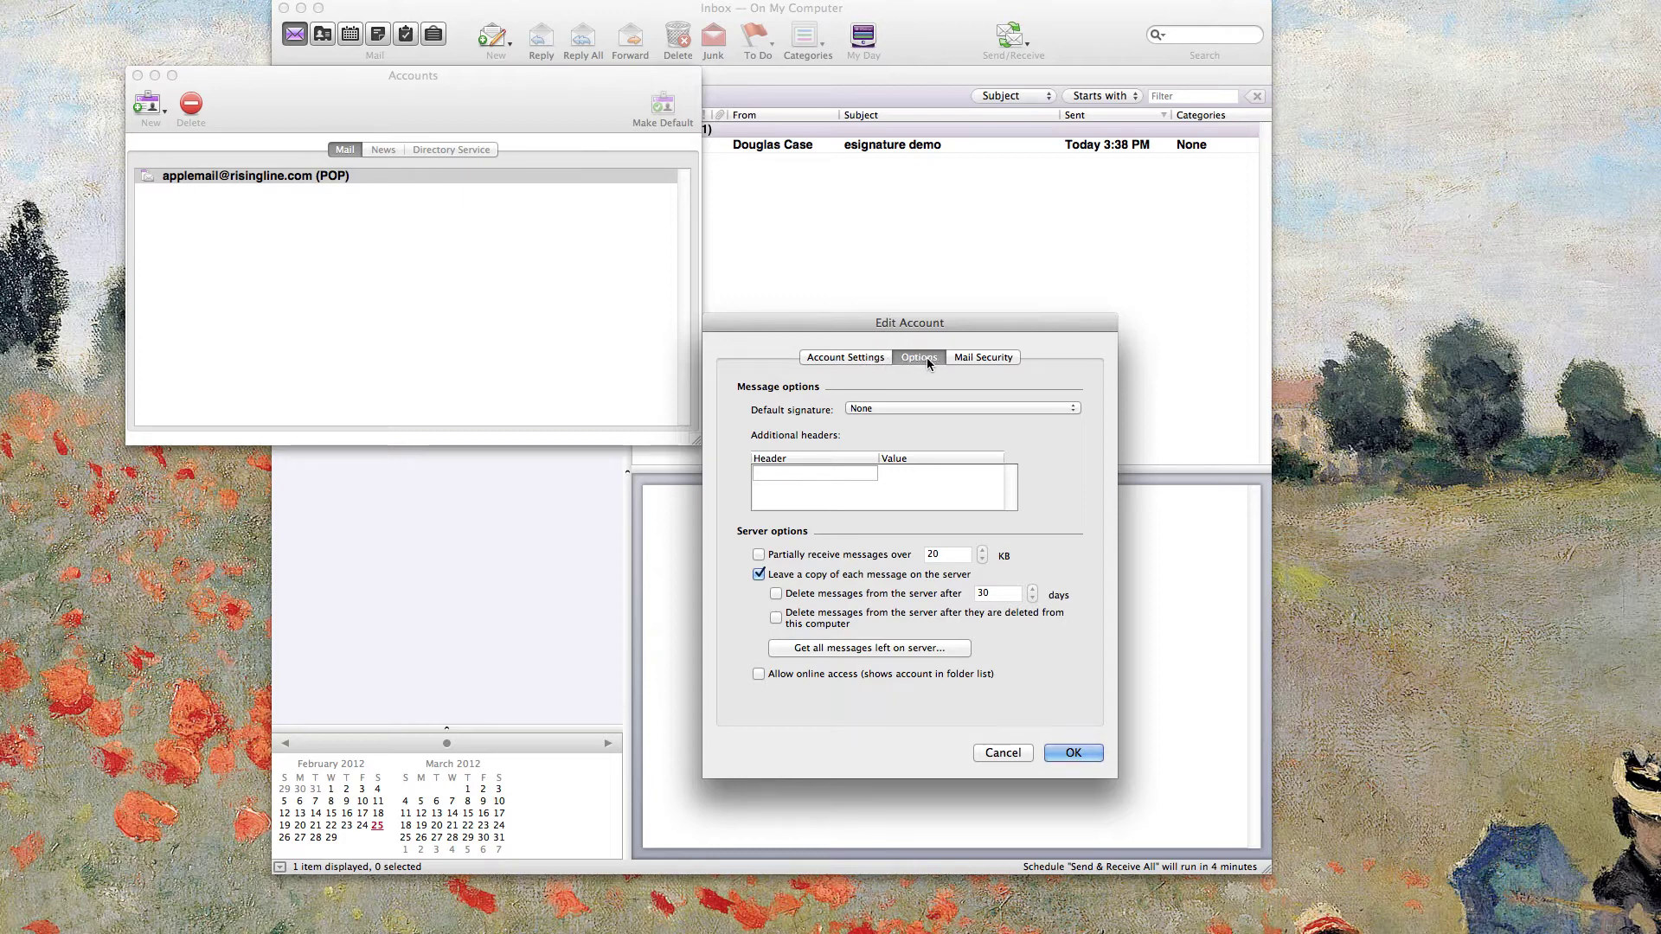
left_click(926, 408)
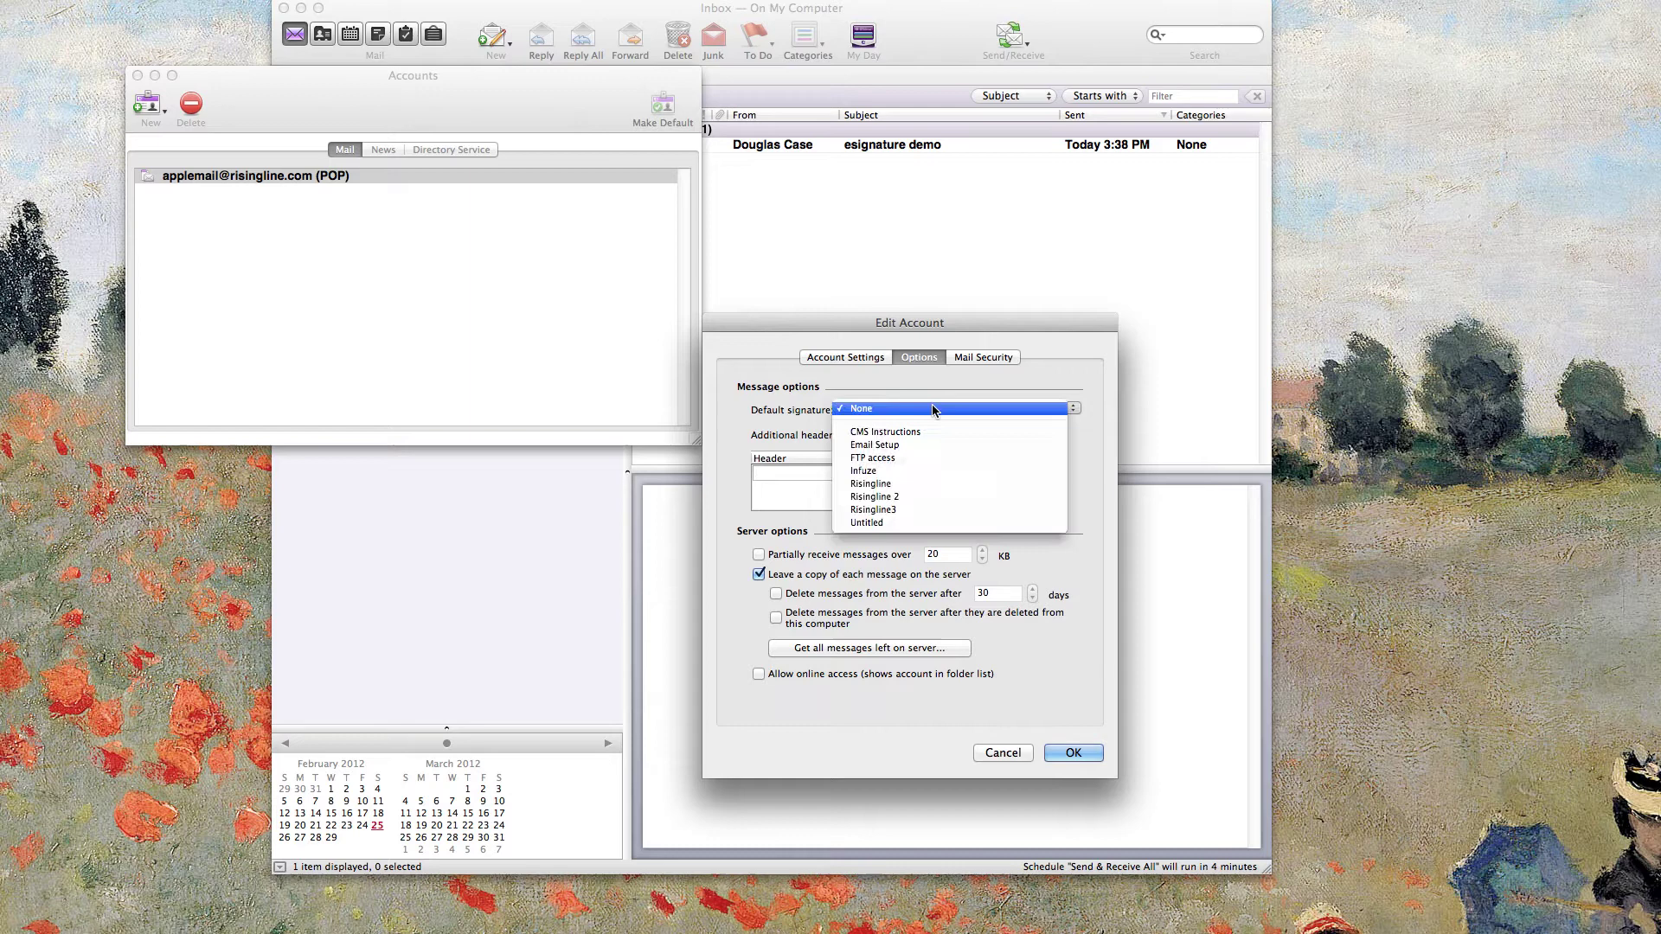
left_click(888, 523)
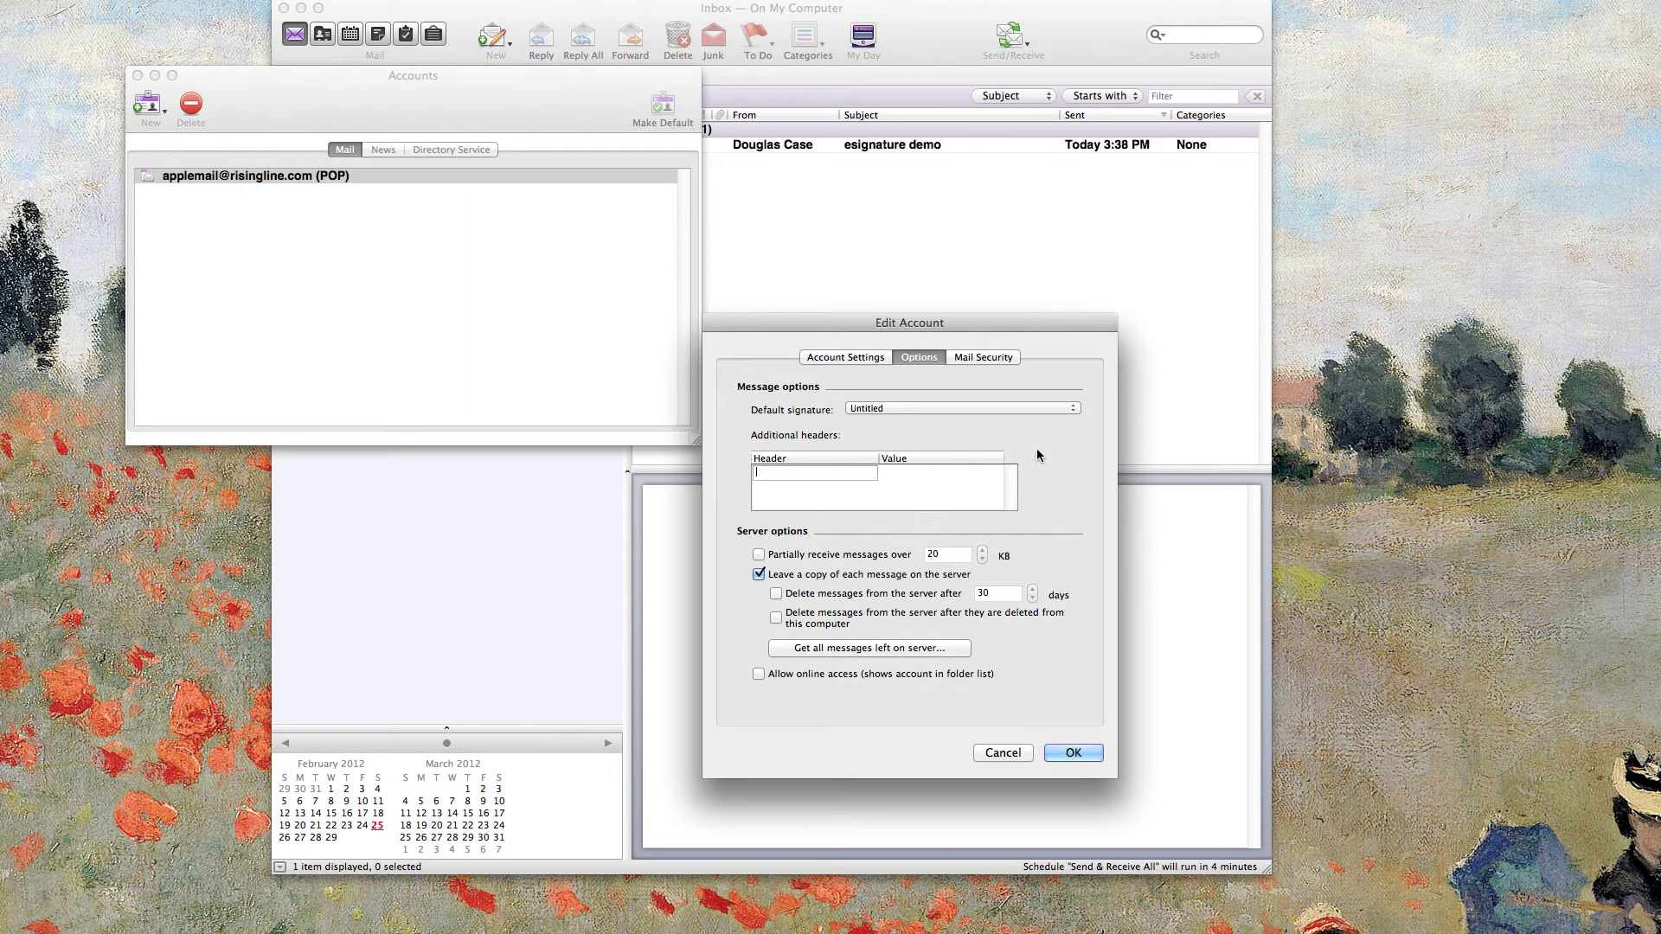
left_click(1070, 756)
left_click(1076, 755)
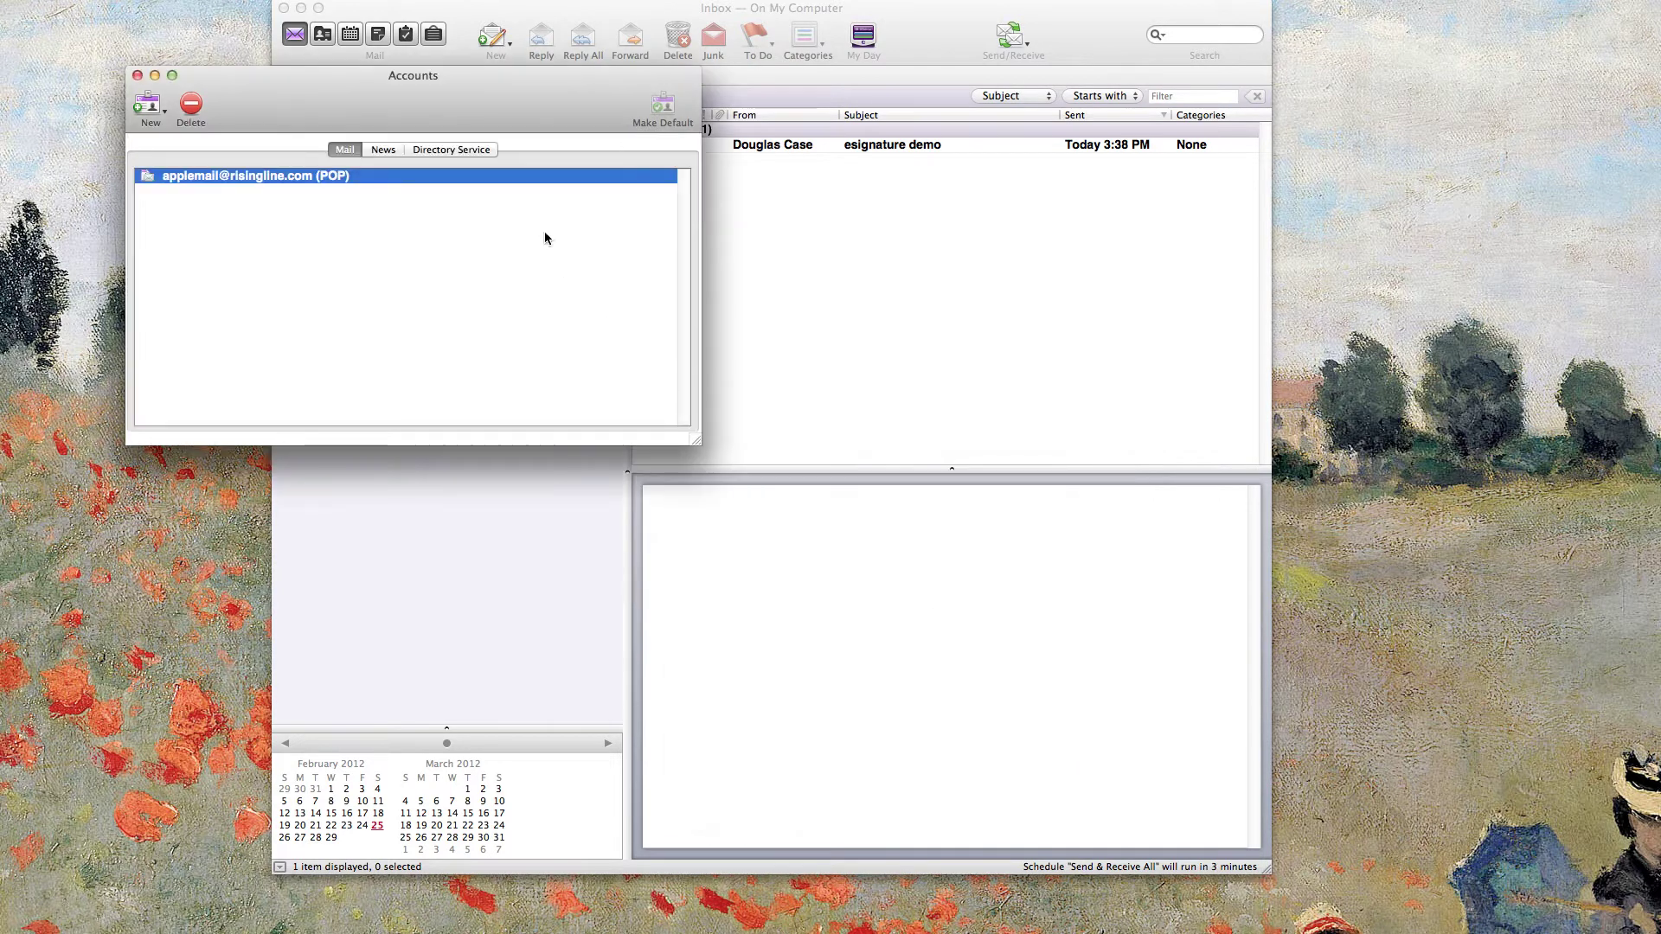
left_click(137, 77)
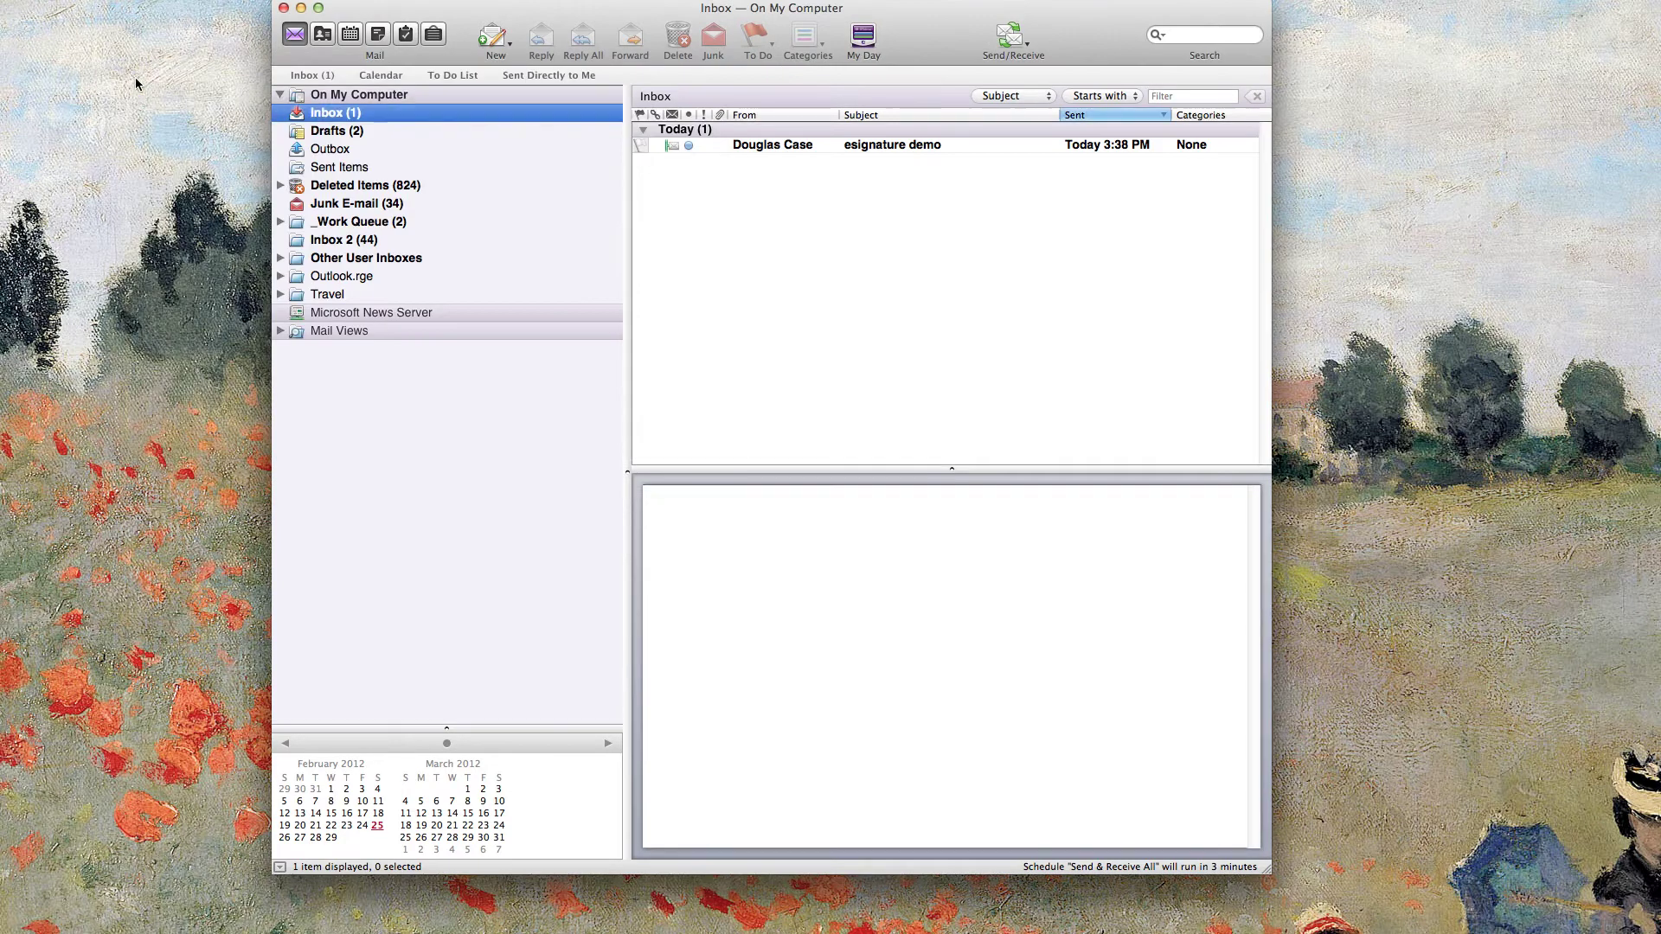
- Open a new message, dismiss the recipient picker, and shrink the window to show the business-card signature
left_click_drag(515, 24, 482, 19)
left_click(461, 30)
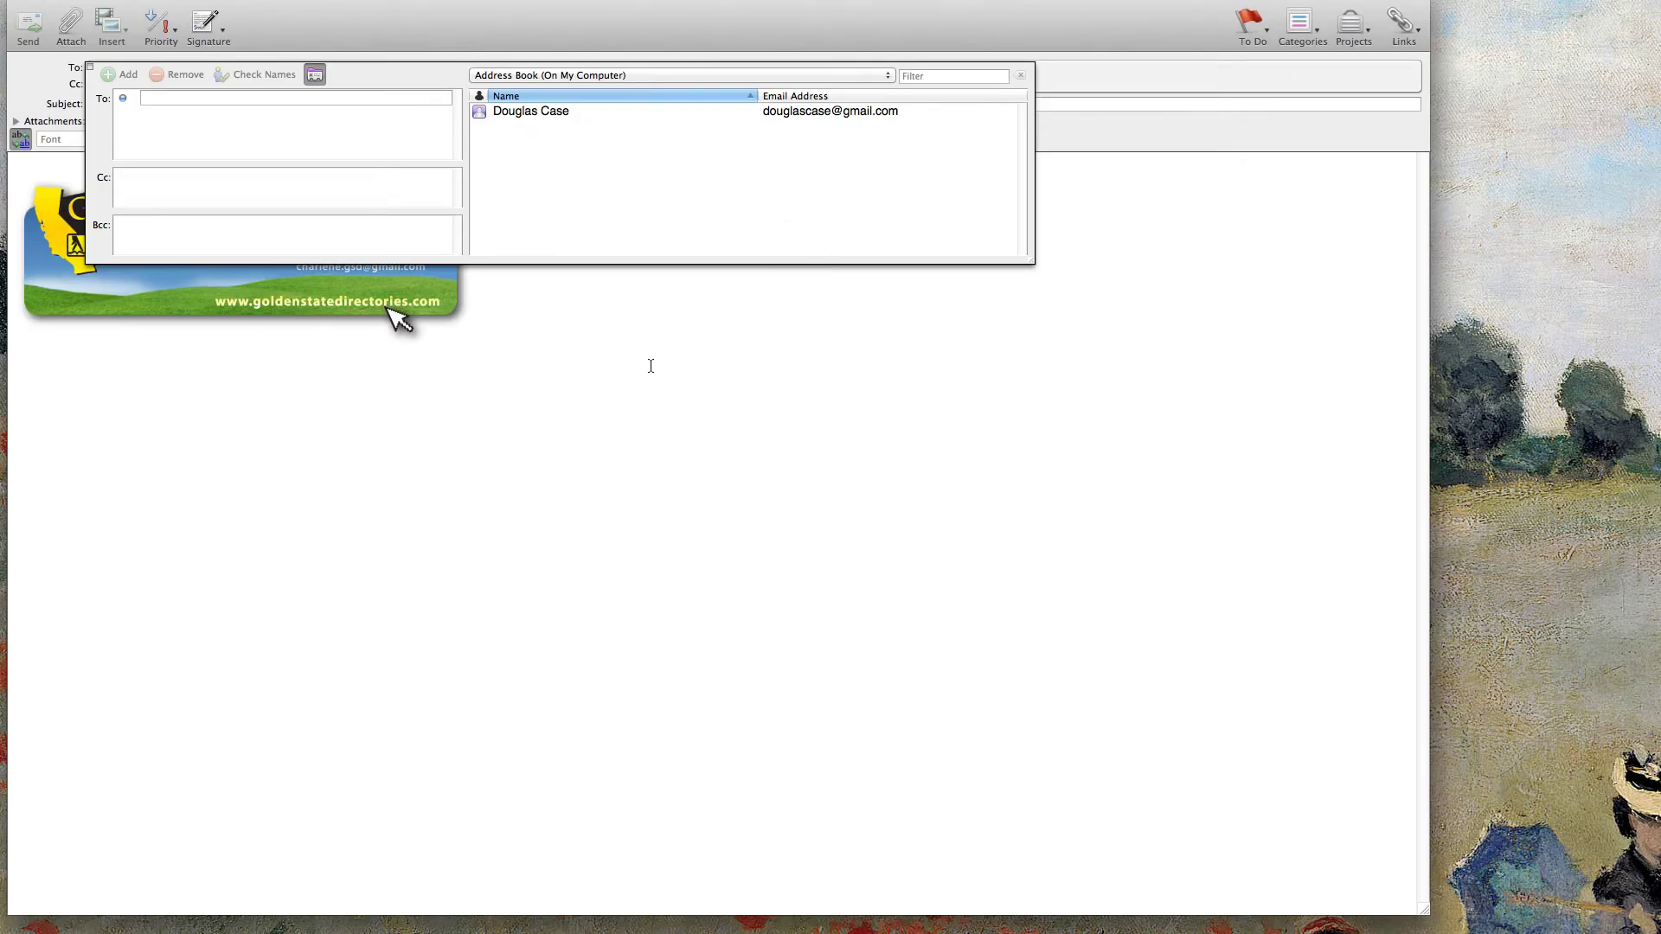
left_click(649, 364)
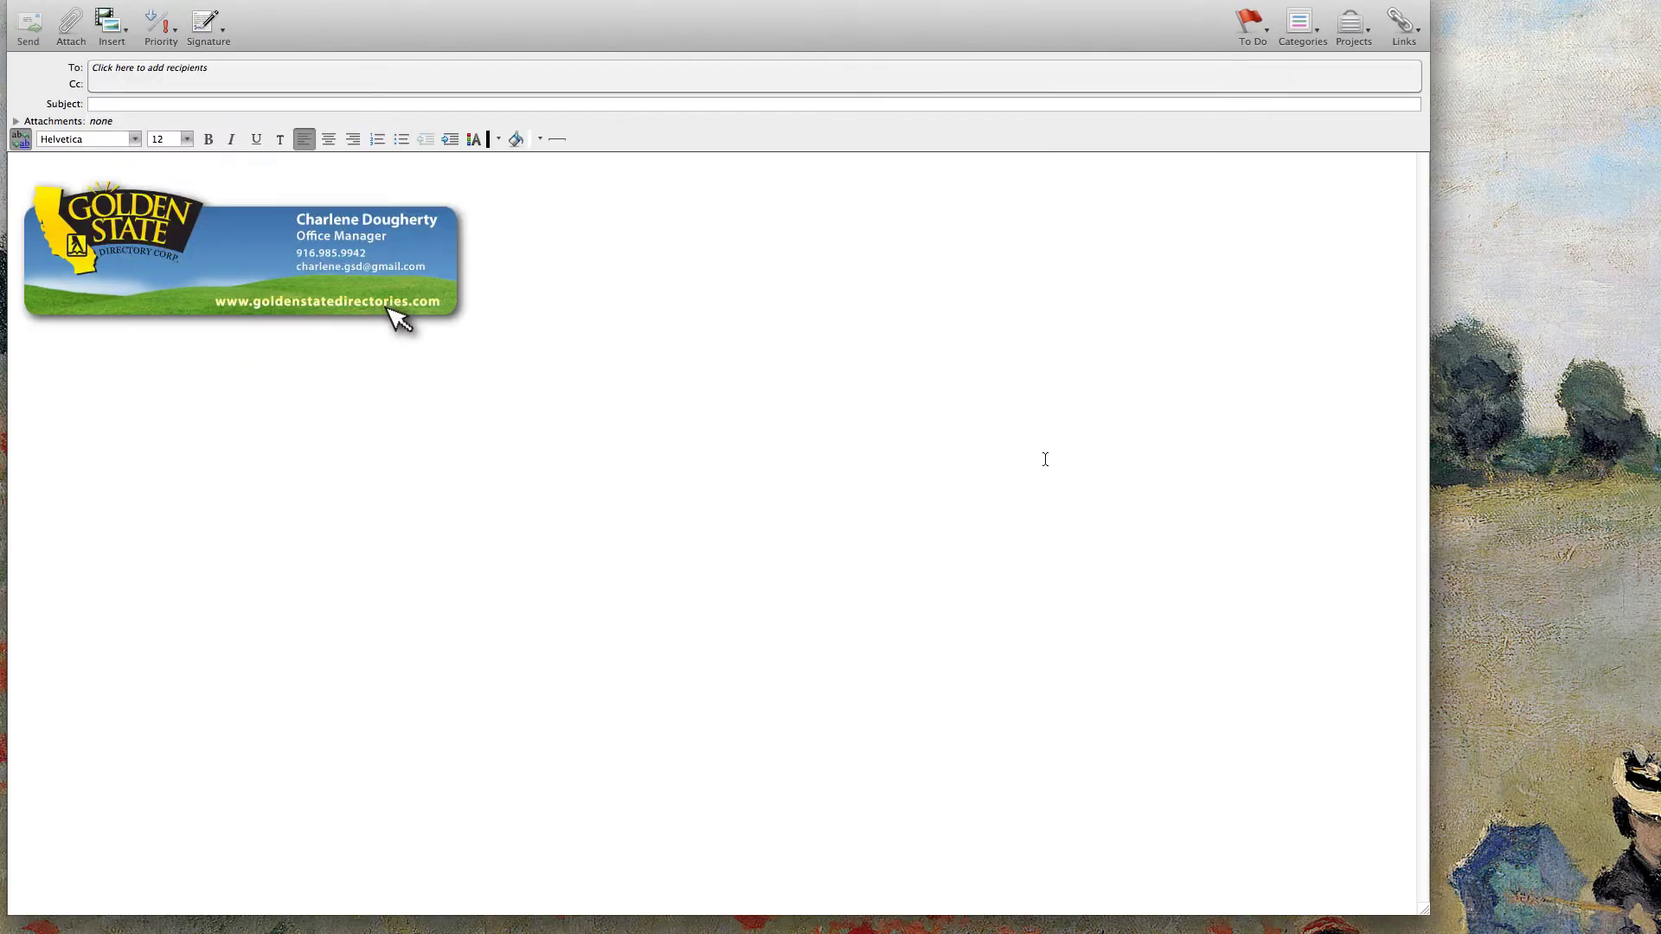
left_click_drag(1425, 910, 798, 769)
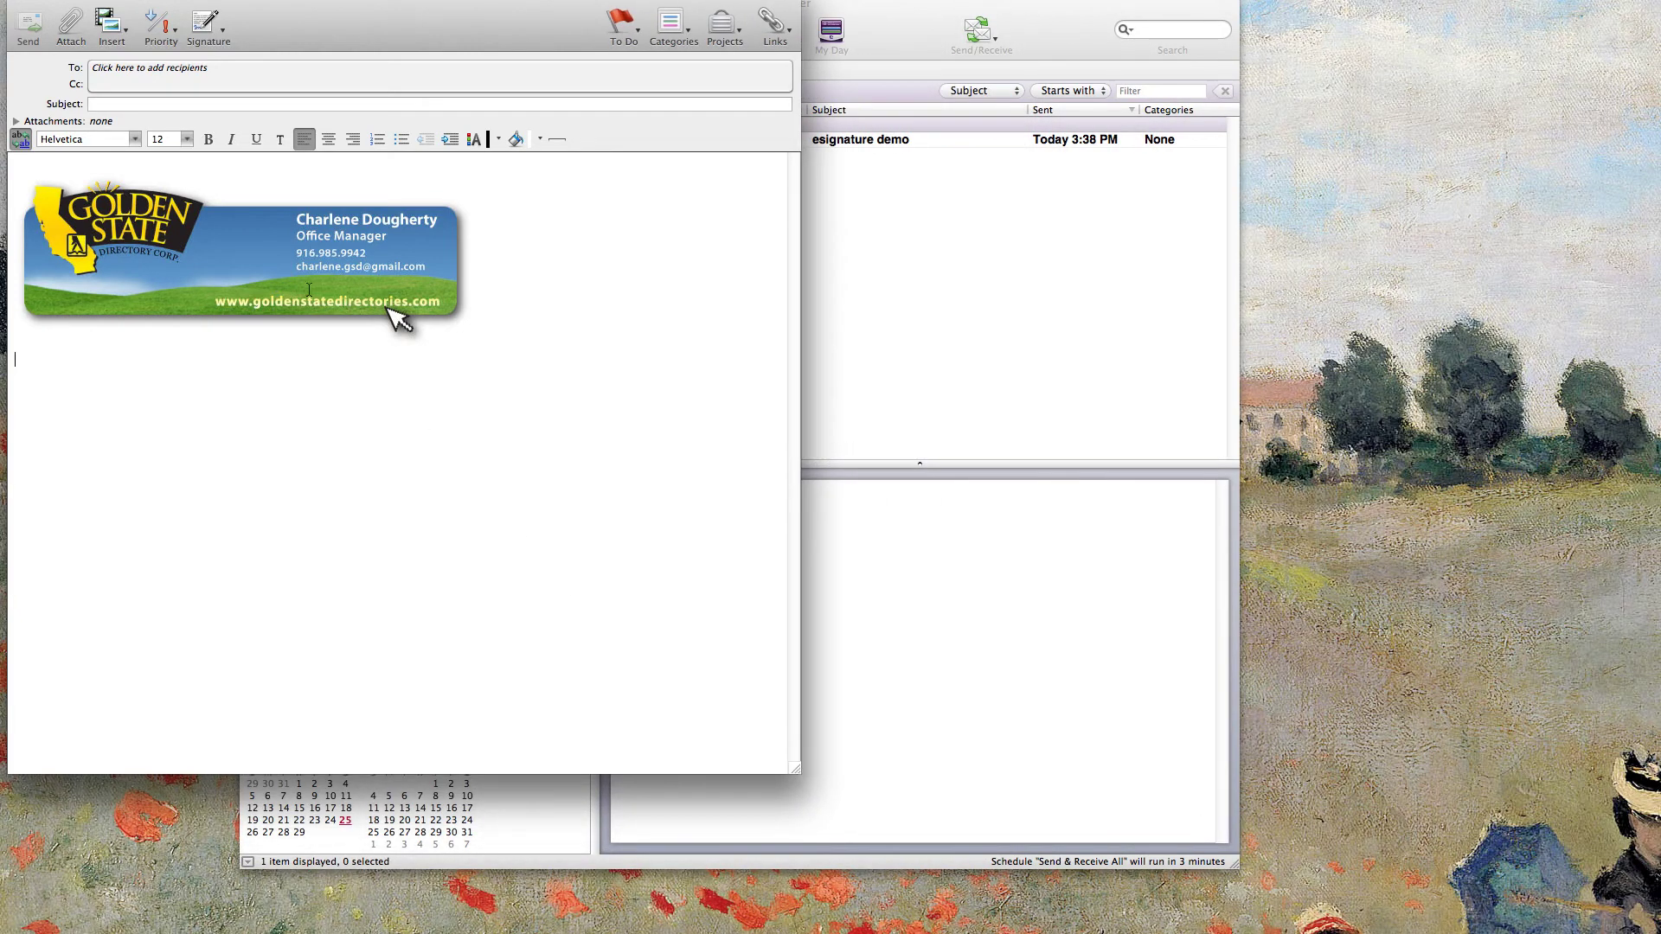